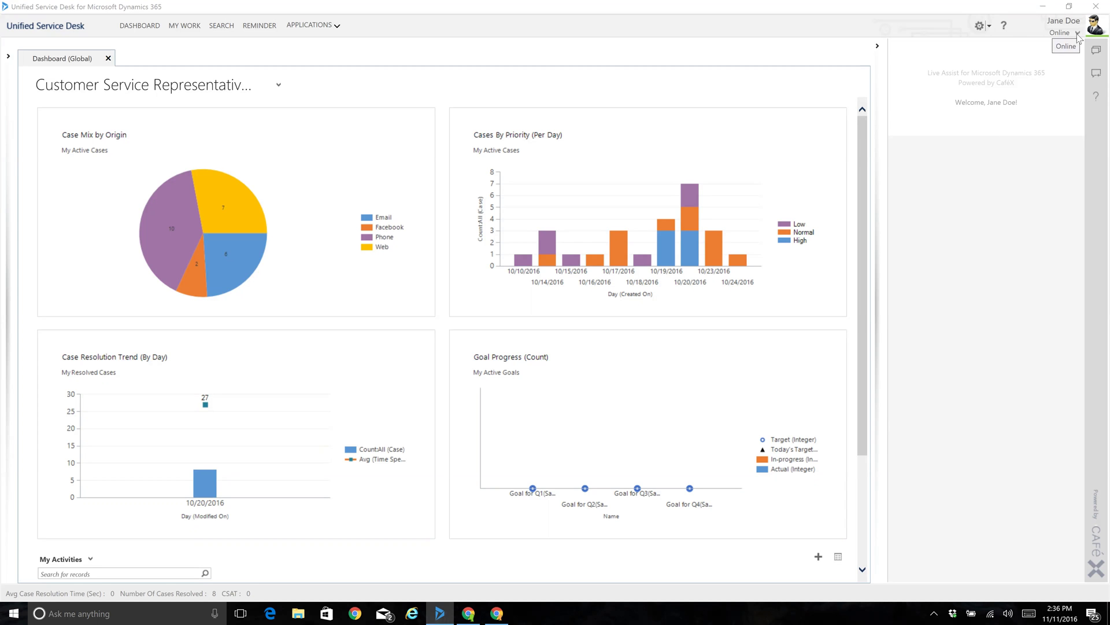
Step: Set the agent's presence status to Online
left_click(1077, 33)
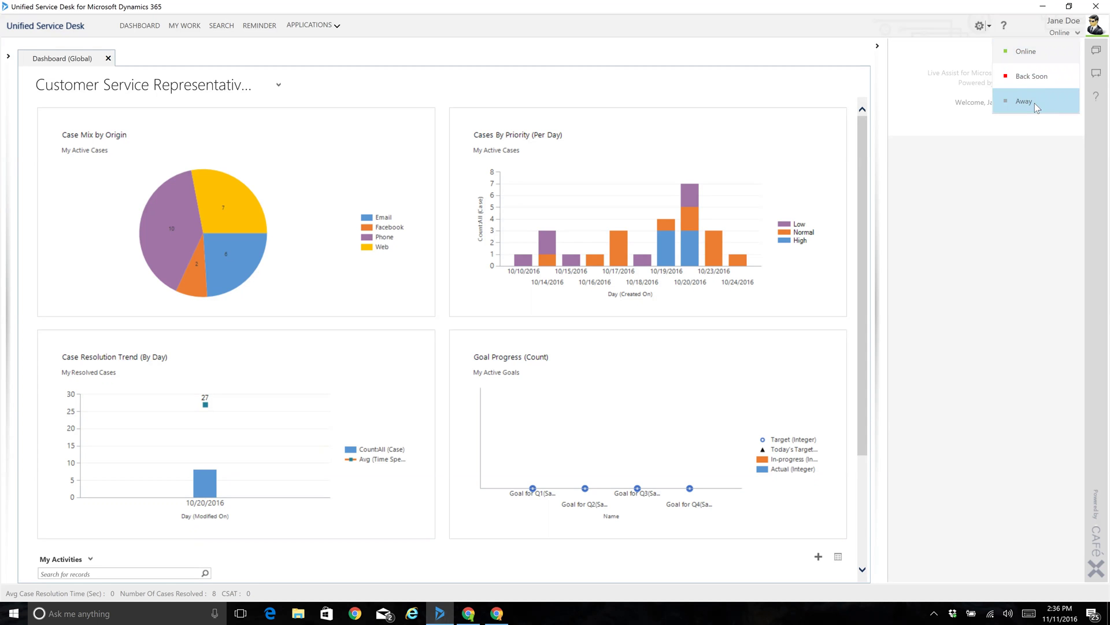
left_click(1019, 52)
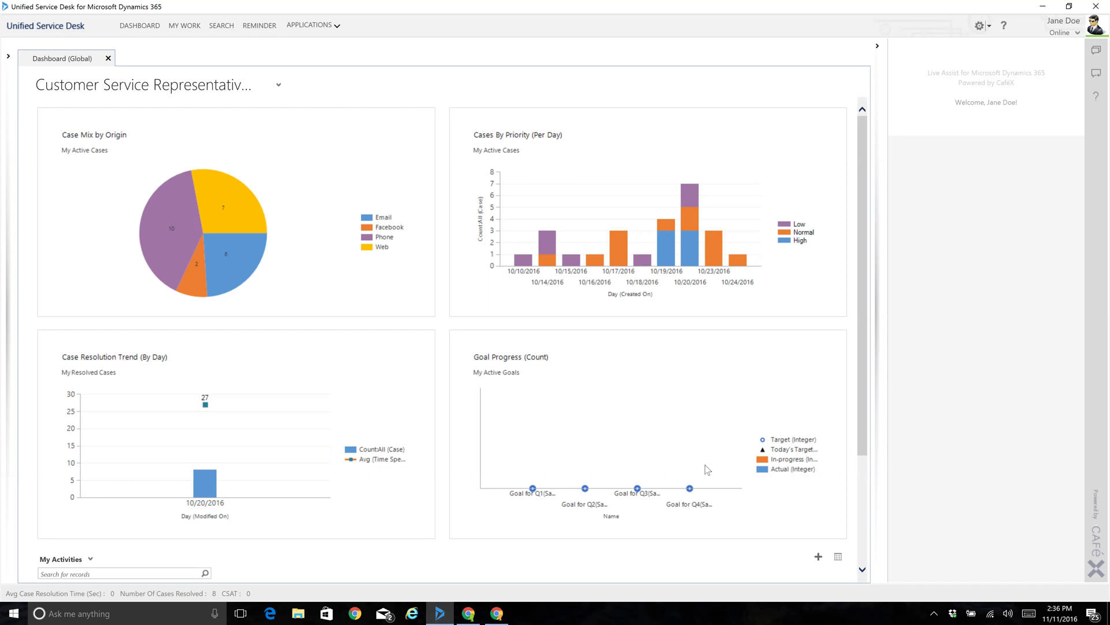
Step: In the Adobe Support portal in Chrome, sign in with the prefilled local account and search for "photoshop"
left_click(466, 612)
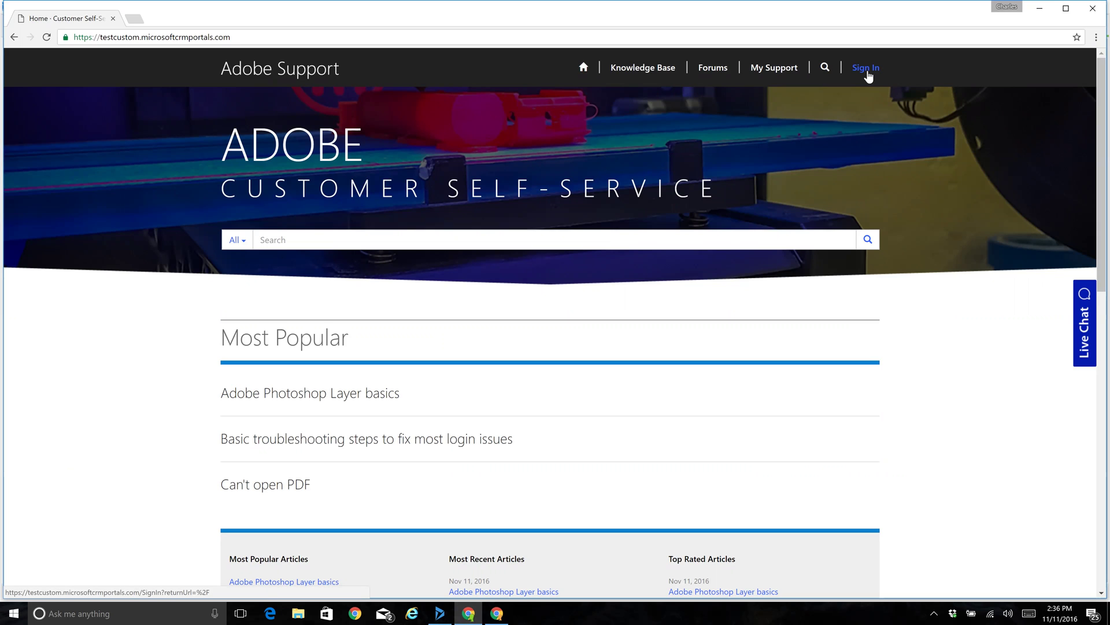
left_click(867, 71)
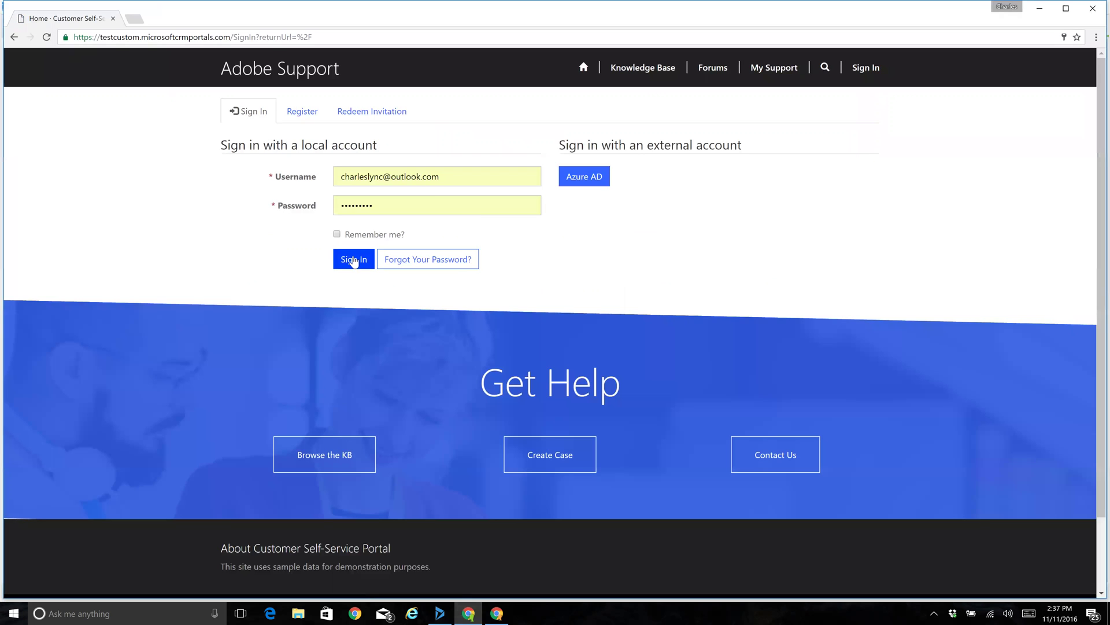
left_click(354, 258)
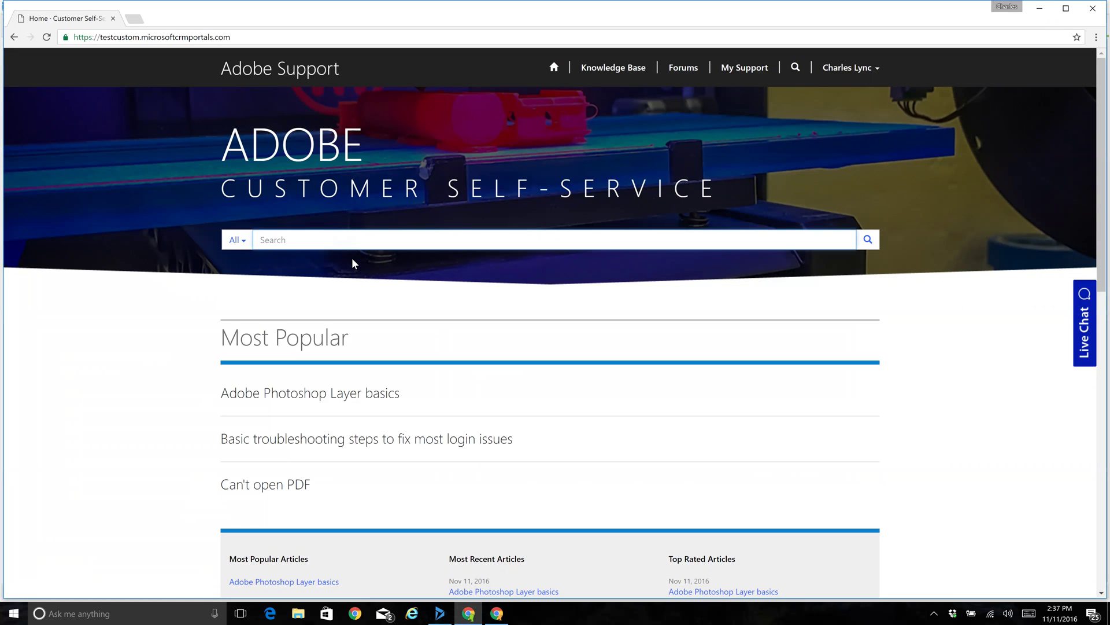
type("photoshop")
key("Return")
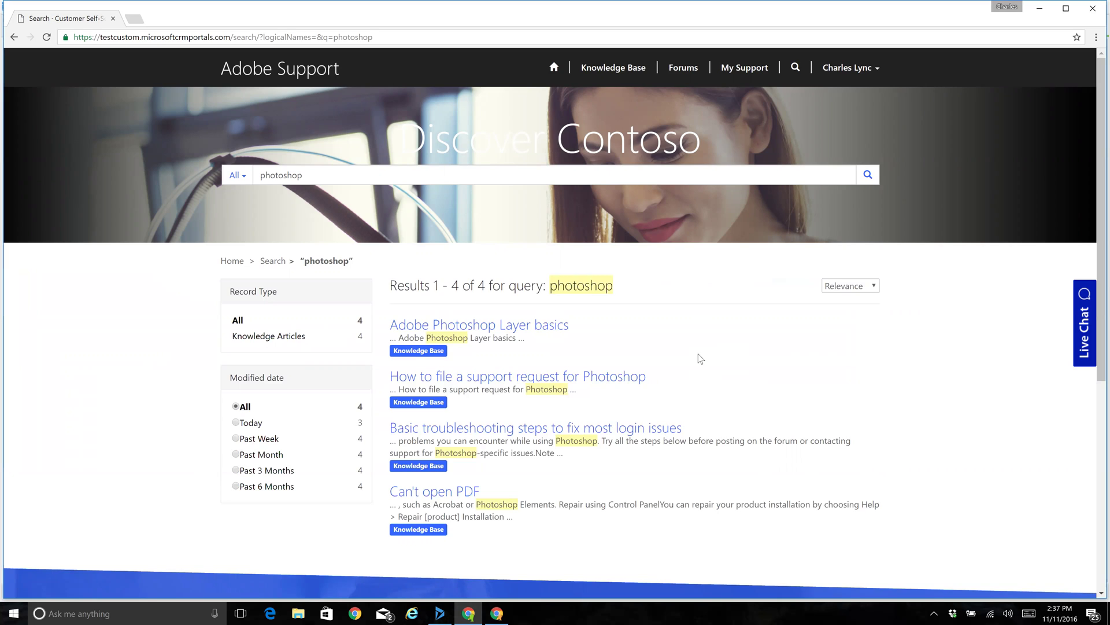
Step: Start a live chat from the support portal with Photoshop as the product
left_click(1085, 344)
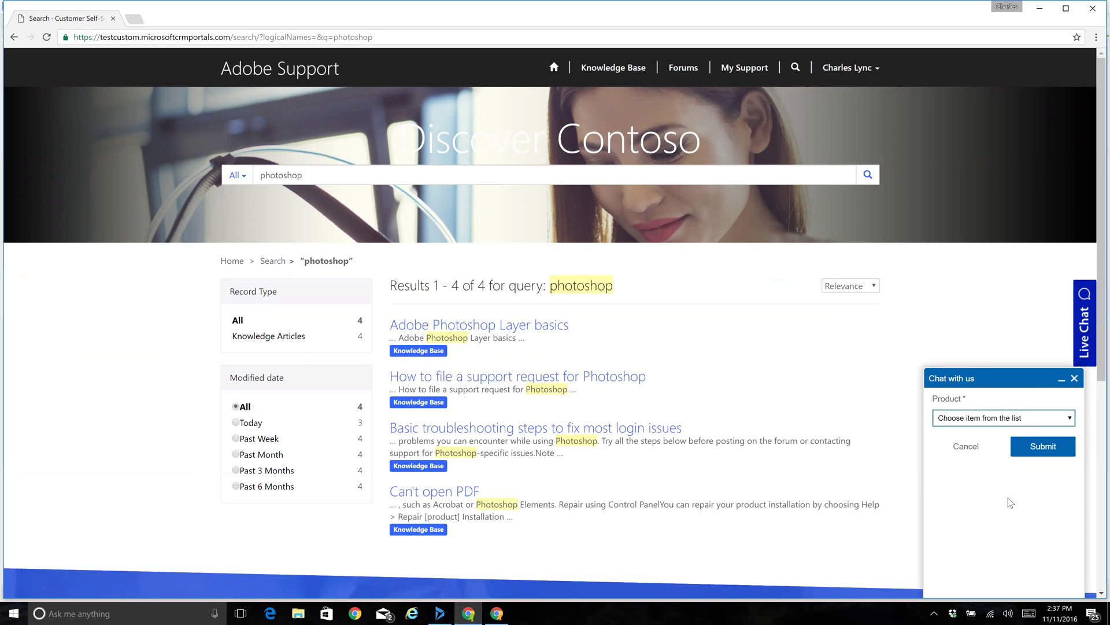
left_click(993, 424)
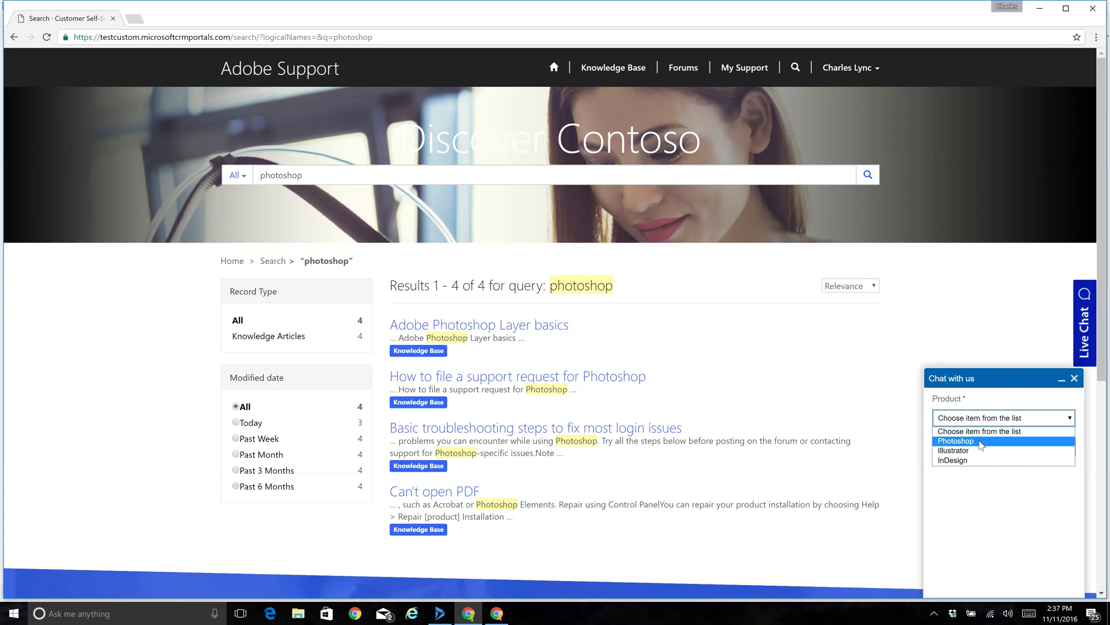
left_click(981, 442)
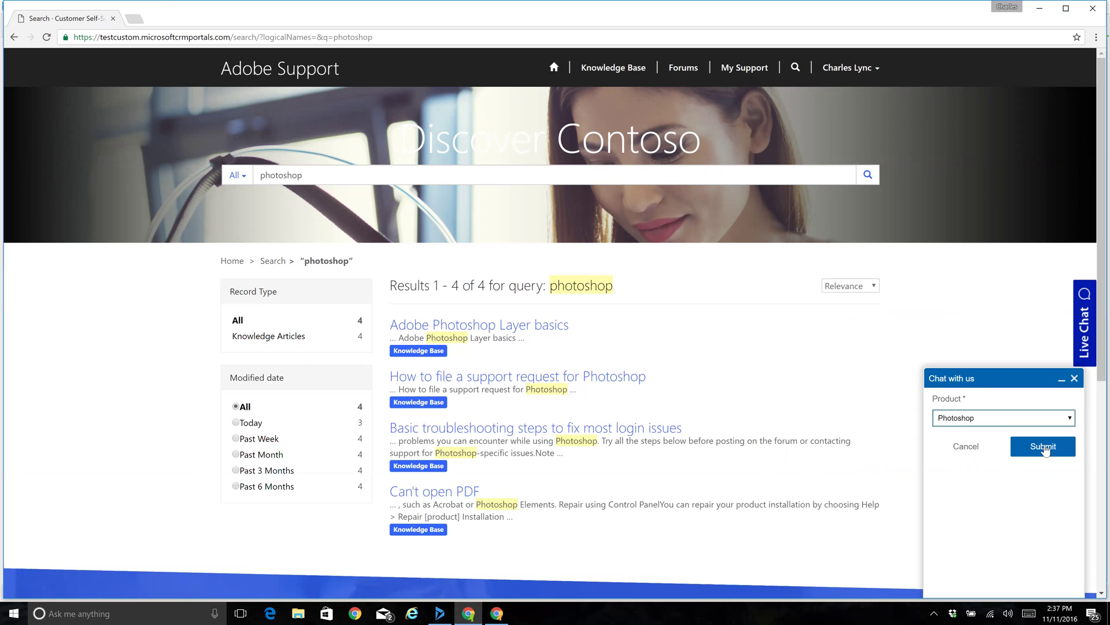
left_click(1044, 450)
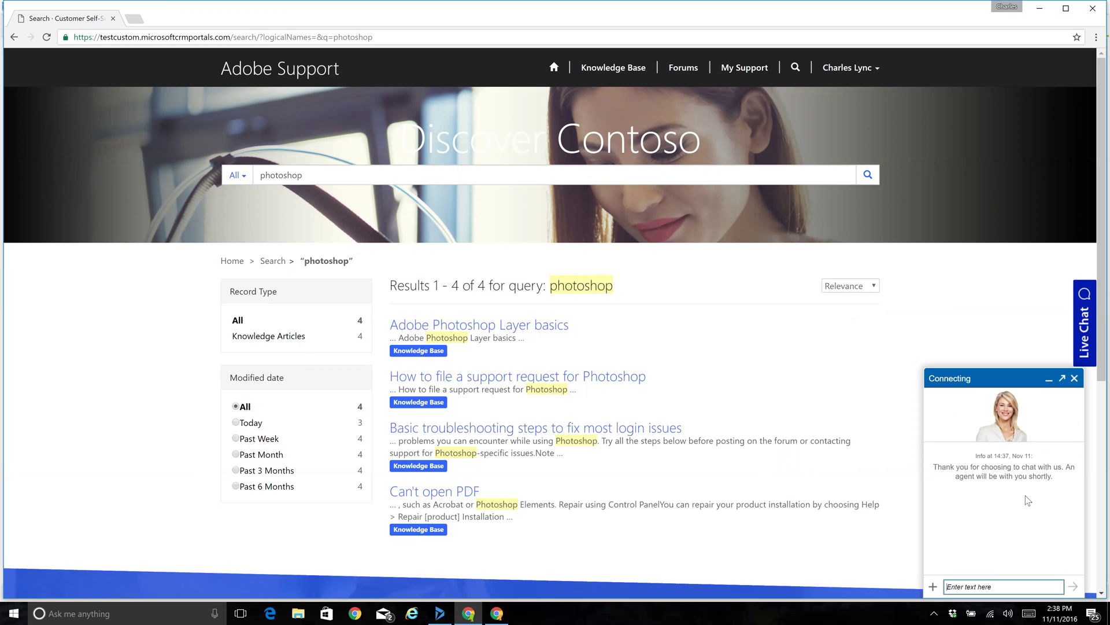
Step: In Unified Service Desk, grab the waiting chat and send the canned message "Was there something in particular that you were looking for?"
left_click(440, 612)
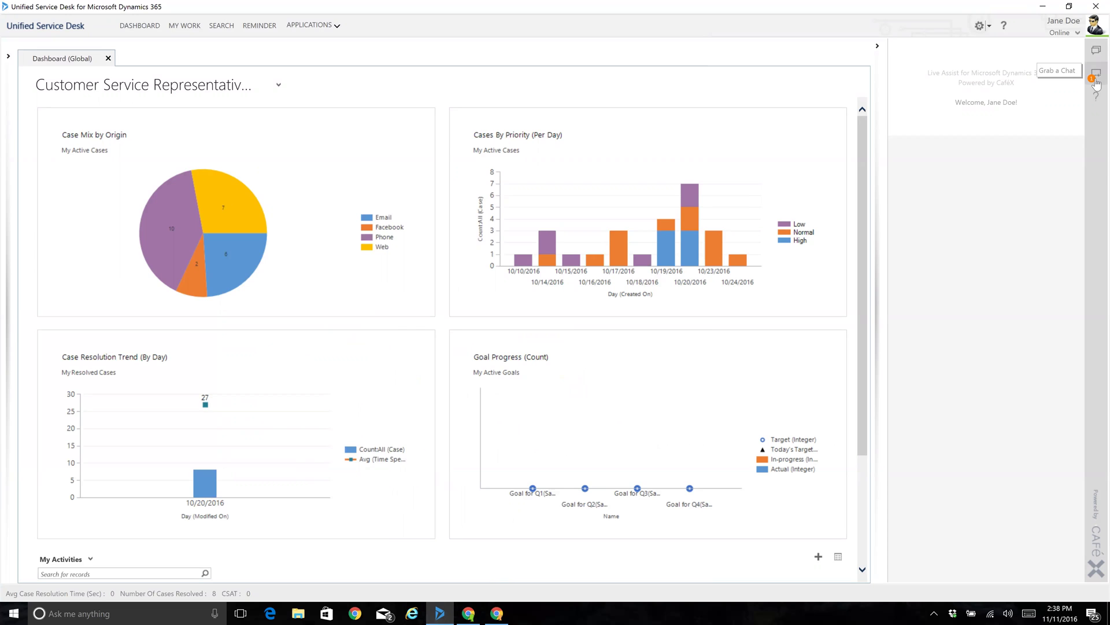
left_click(1096, 82)
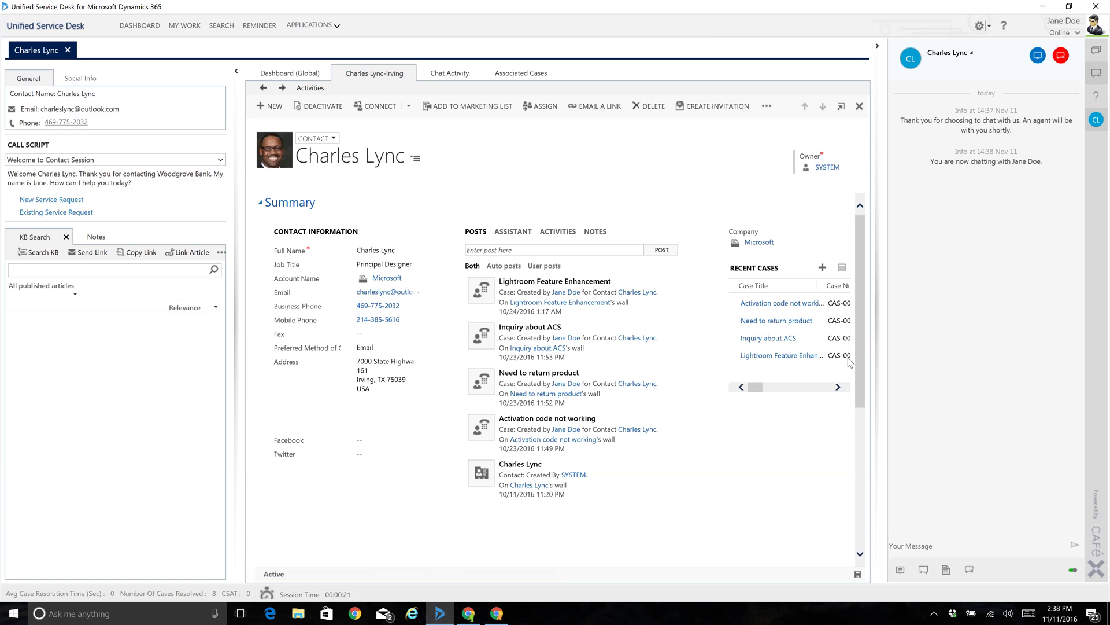
left_click(899, 571)
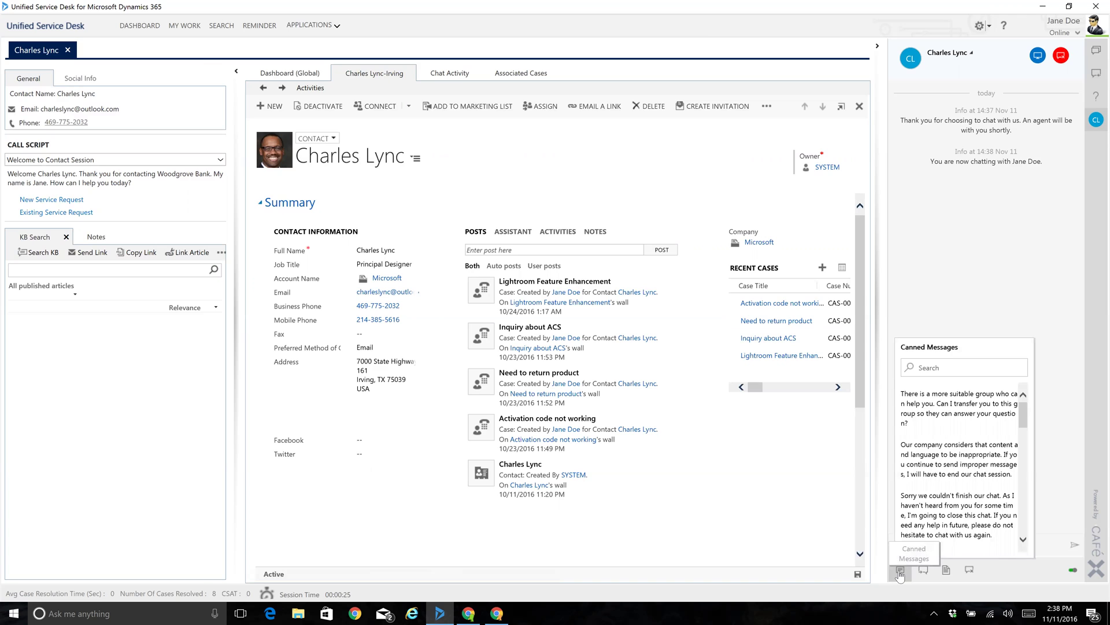
left_click(919, 366)
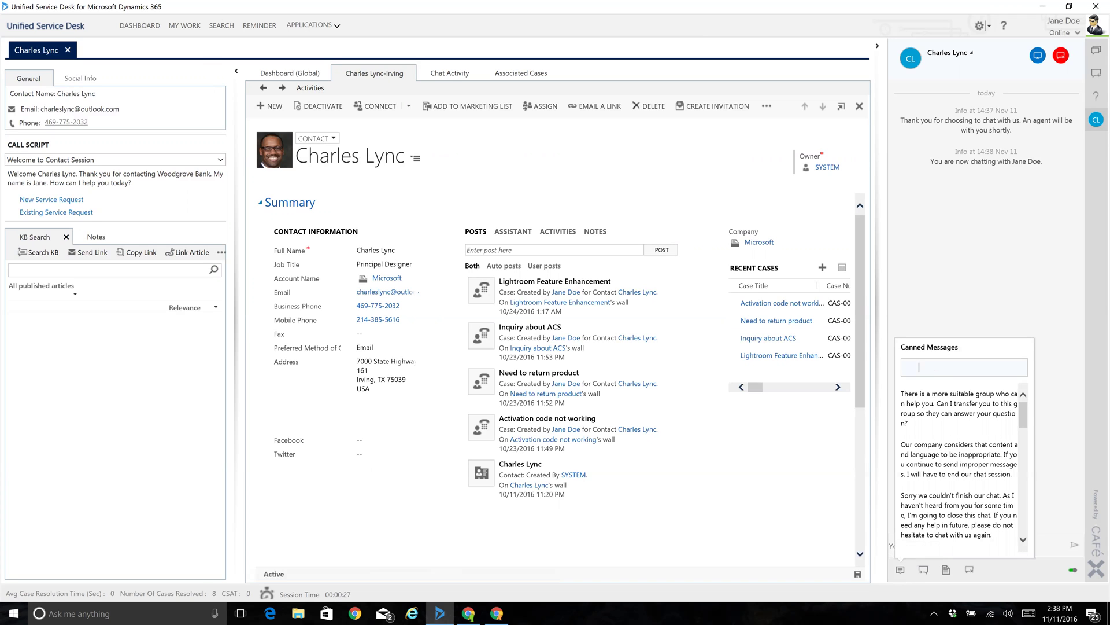
type("parti")
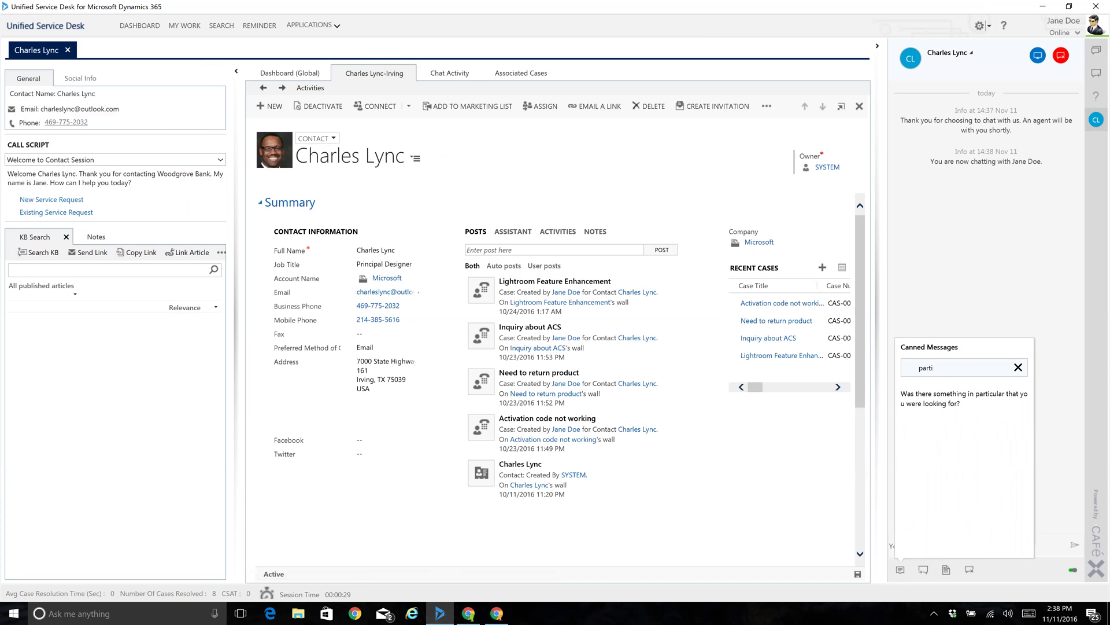
left_click(944, 399)
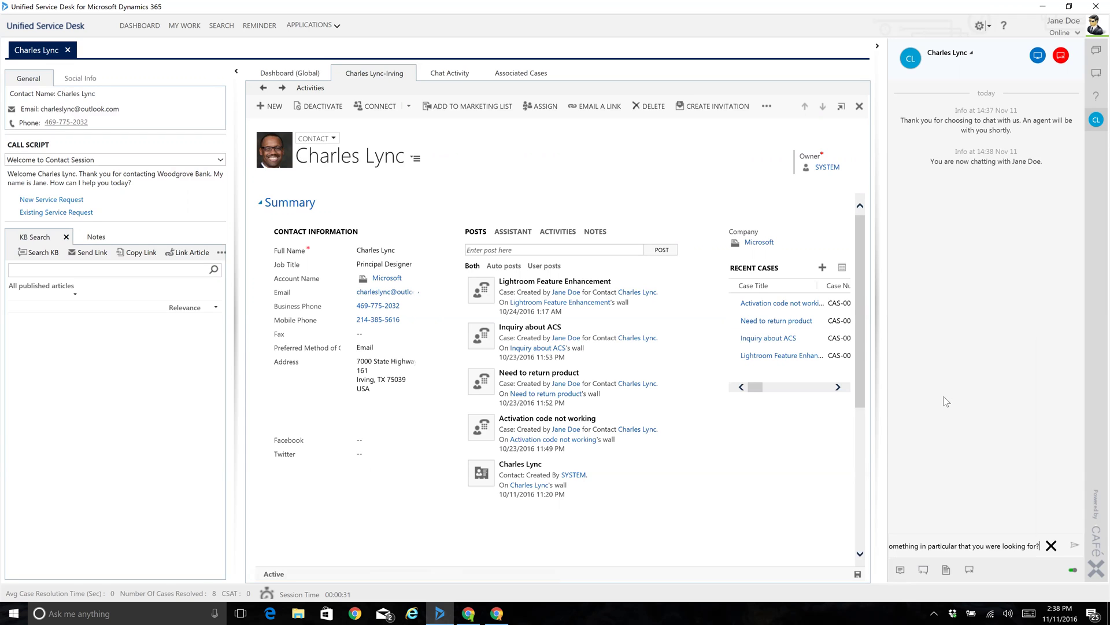
key("Return")
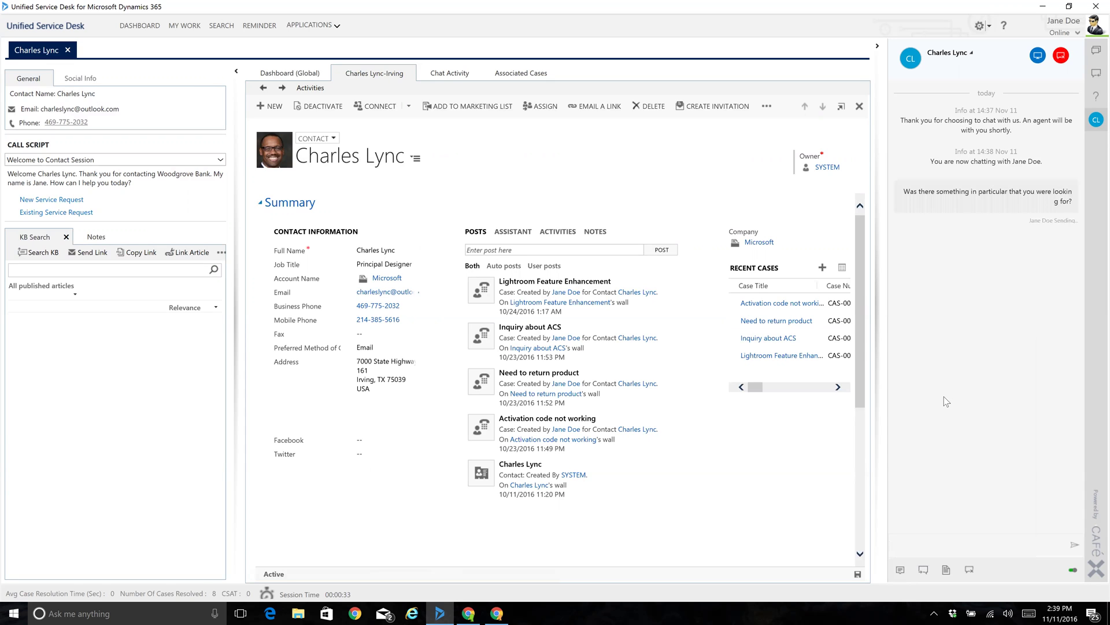
Step: In the portal's chat window in Chrome, reply as the customer with "yes, I need help with a particular feature" and "layers"
key("alt+Tab")
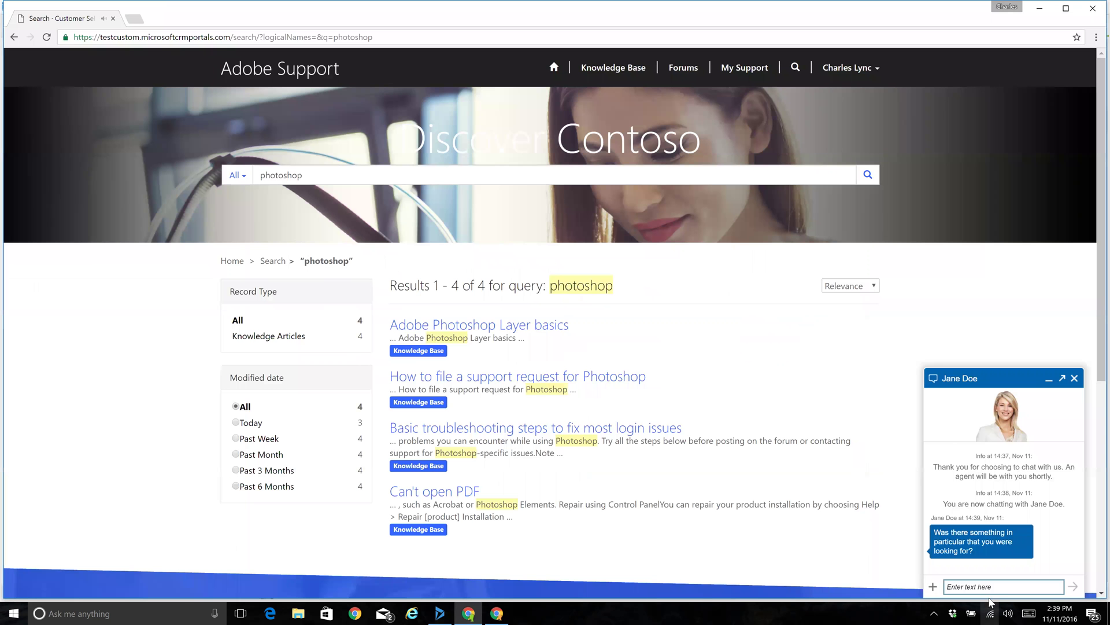
type("yes, I need help with a p")
type("art")
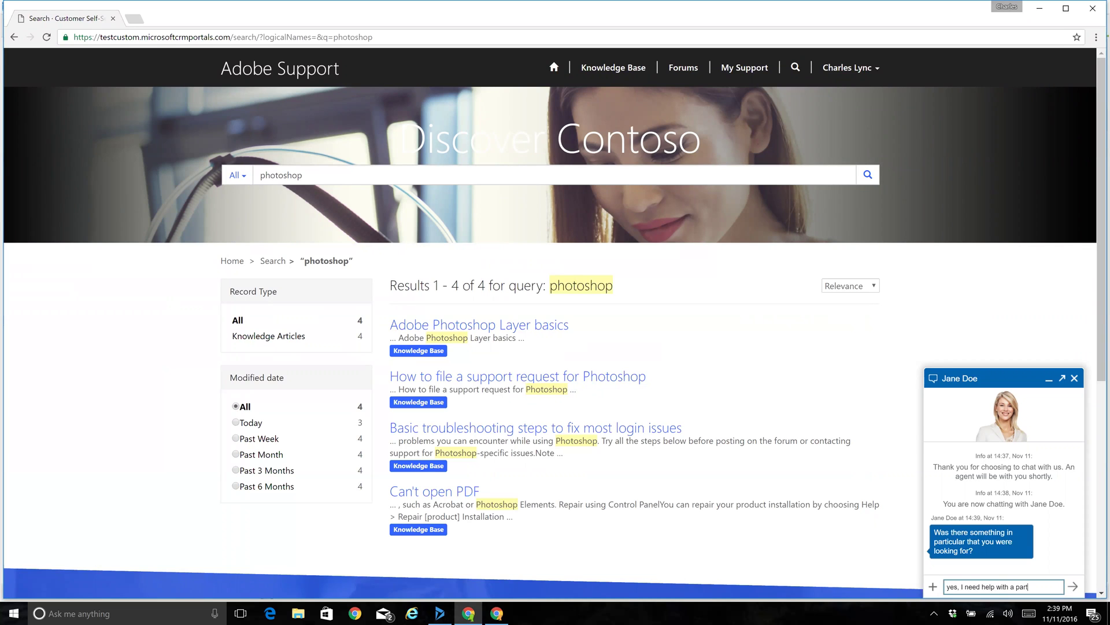
type("icular feature")
key("Return")
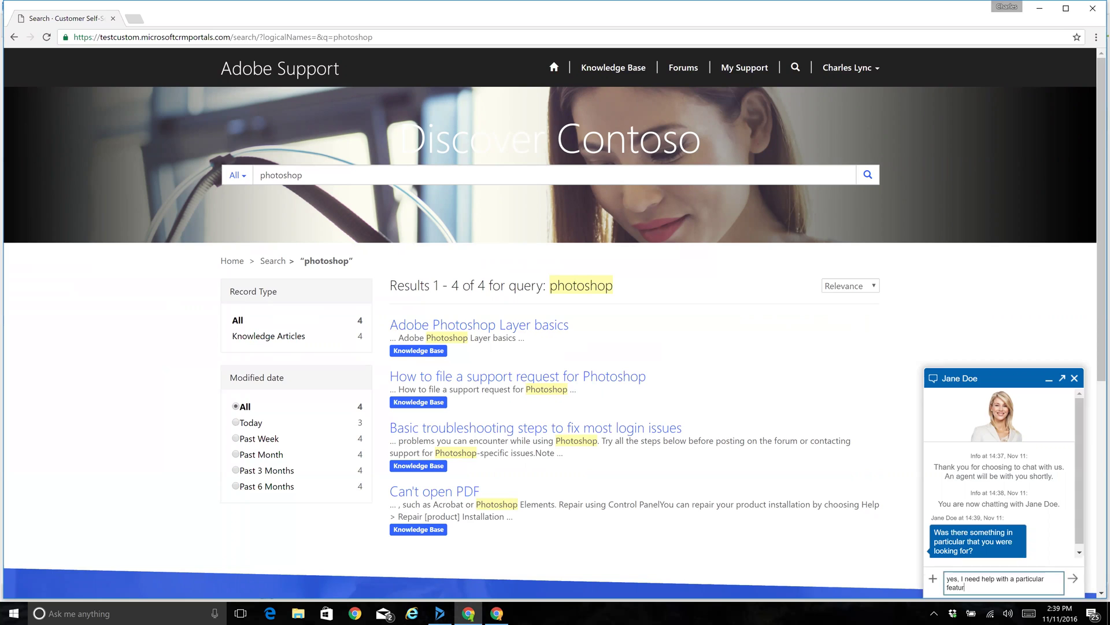
type("layers")
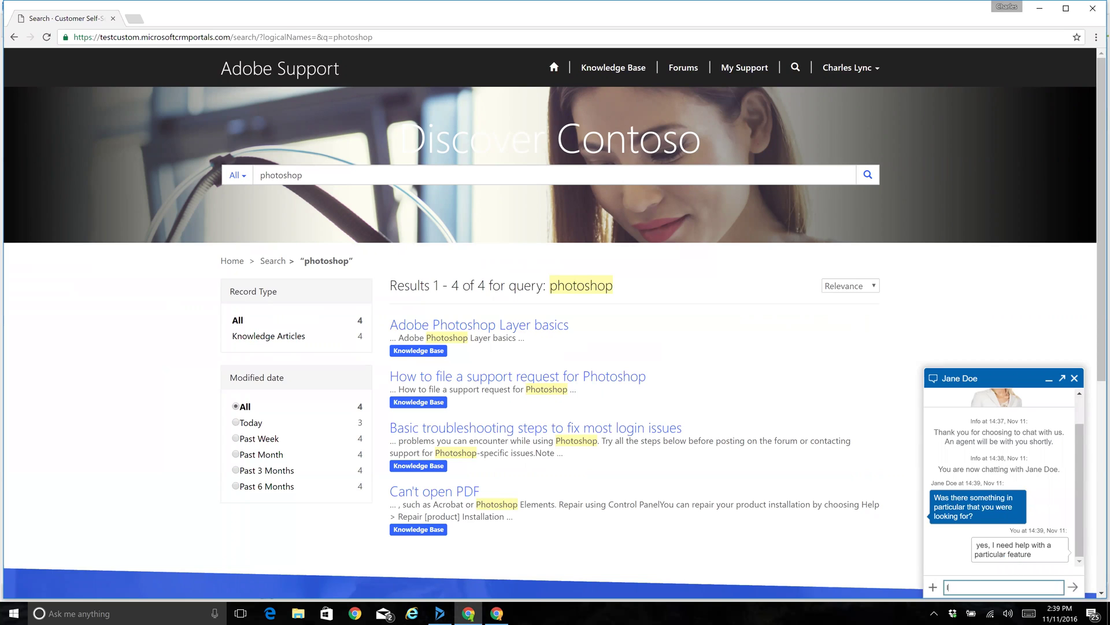
key("Return")
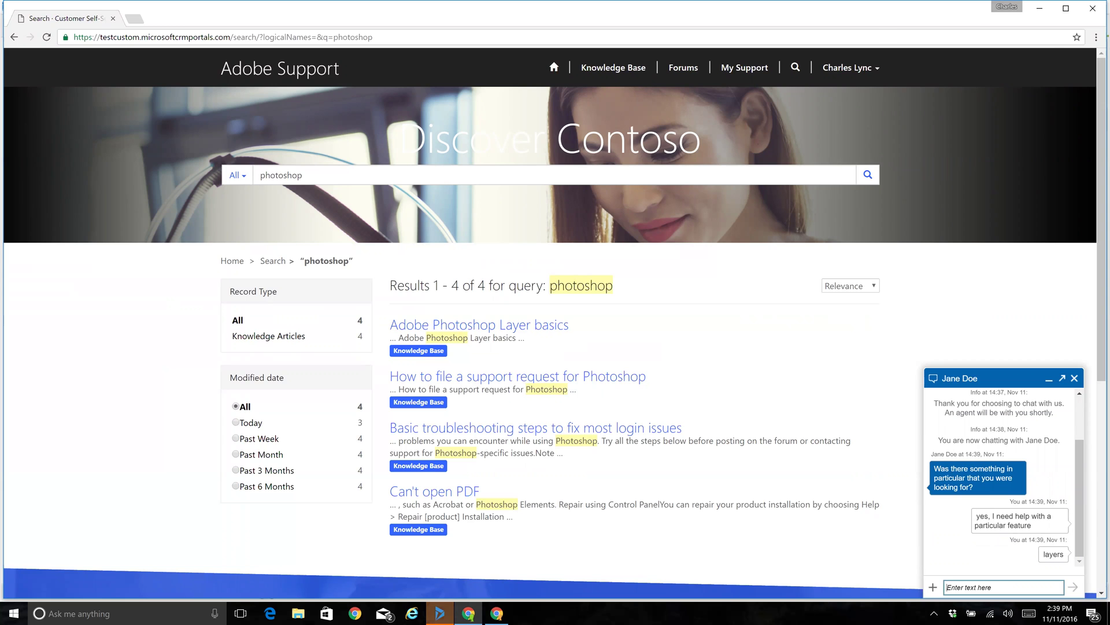
Step: Back in Unified Service Desk, send the canned message "Can you please wait for a moment while I find that information for you."
key("alt+Tab")
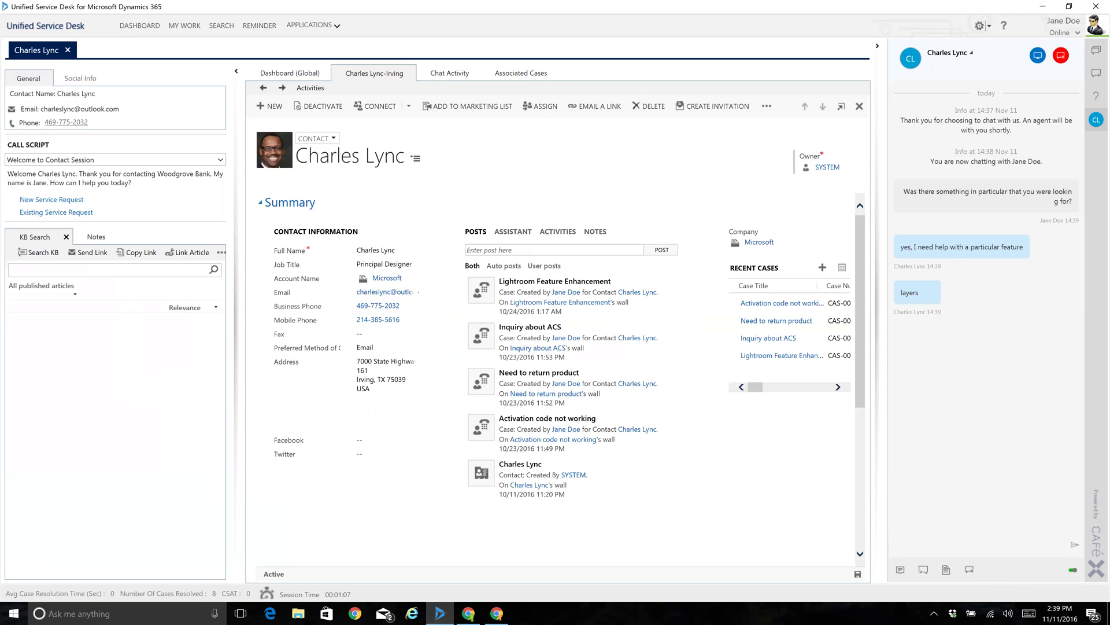
left_click(898, 569)
type("wait")
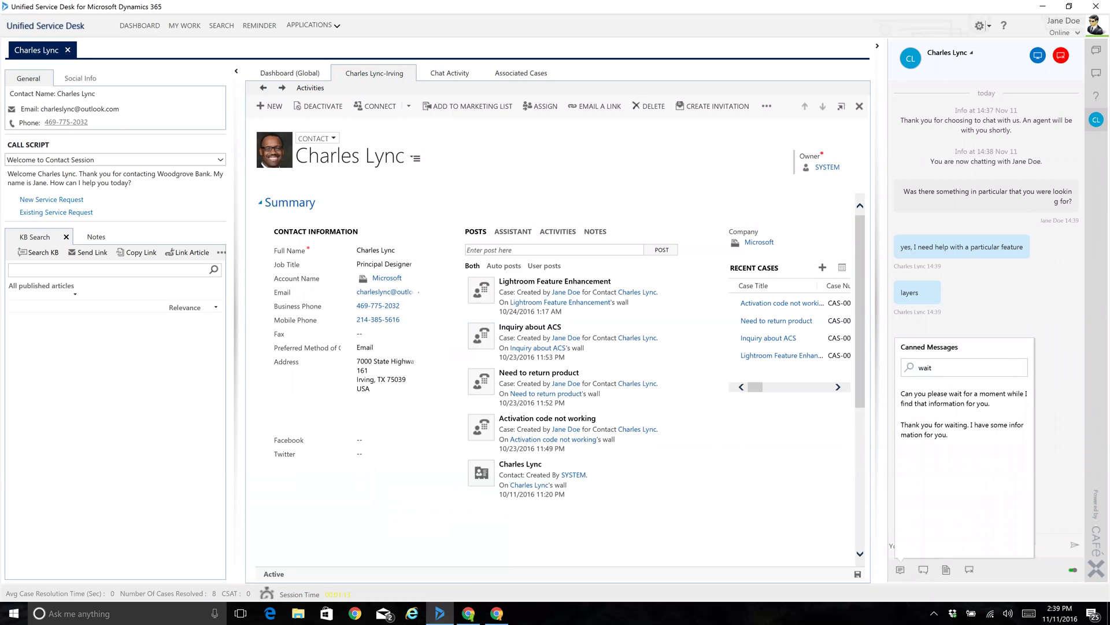
left_click(937, 398)
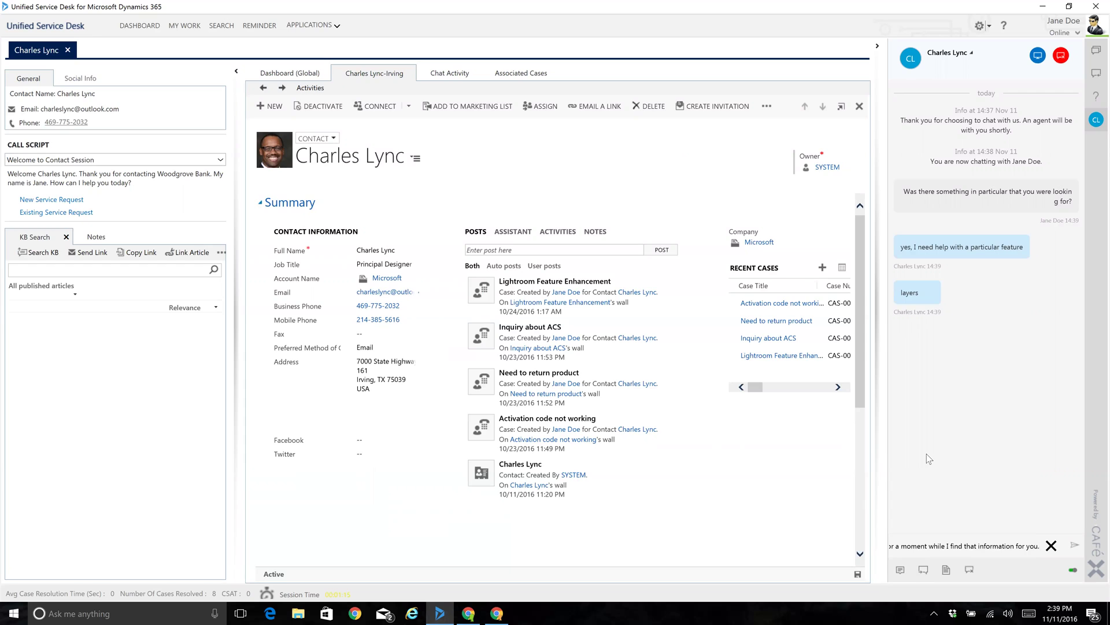
key("Return")
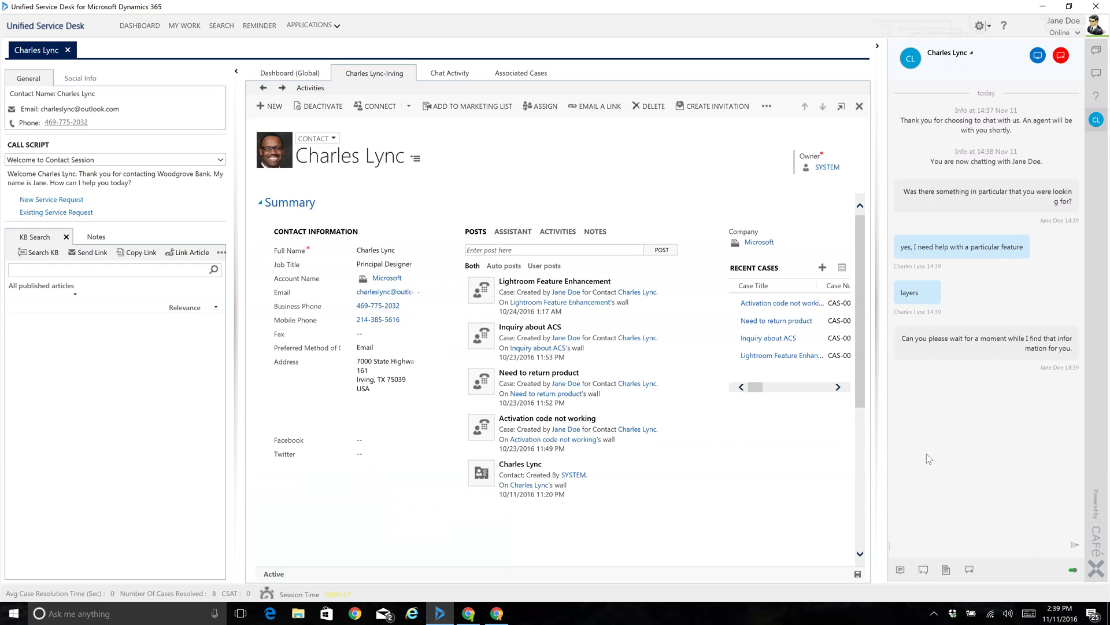
Step: Search the knowledge base for "layers" and open the Adobe Photoshop Layer basics article
left_click(946, 572)
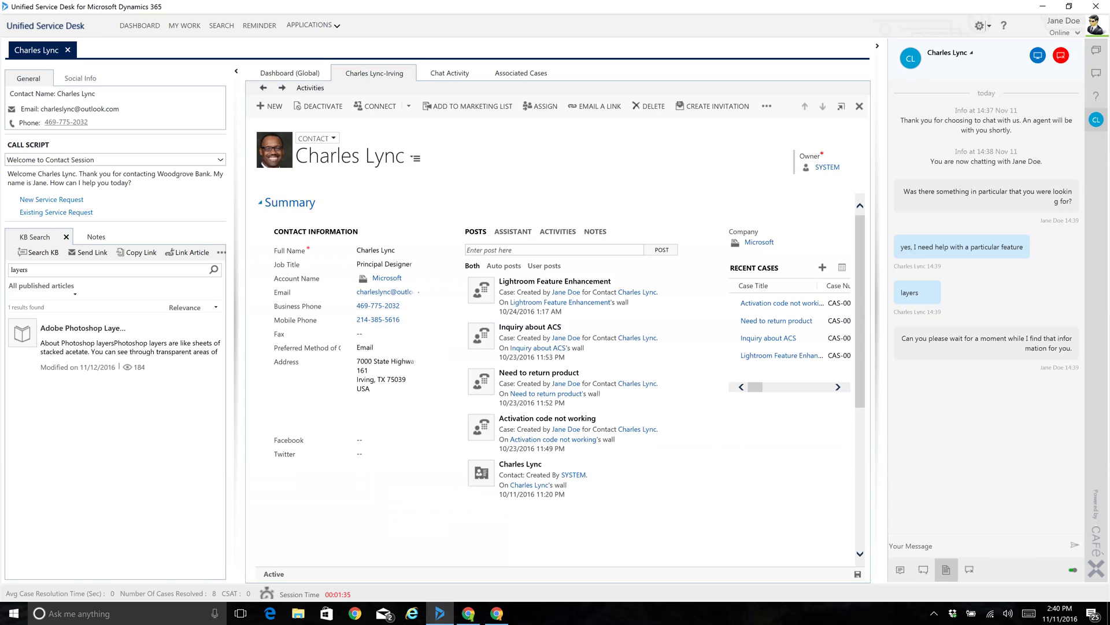
left_click(83, 347)
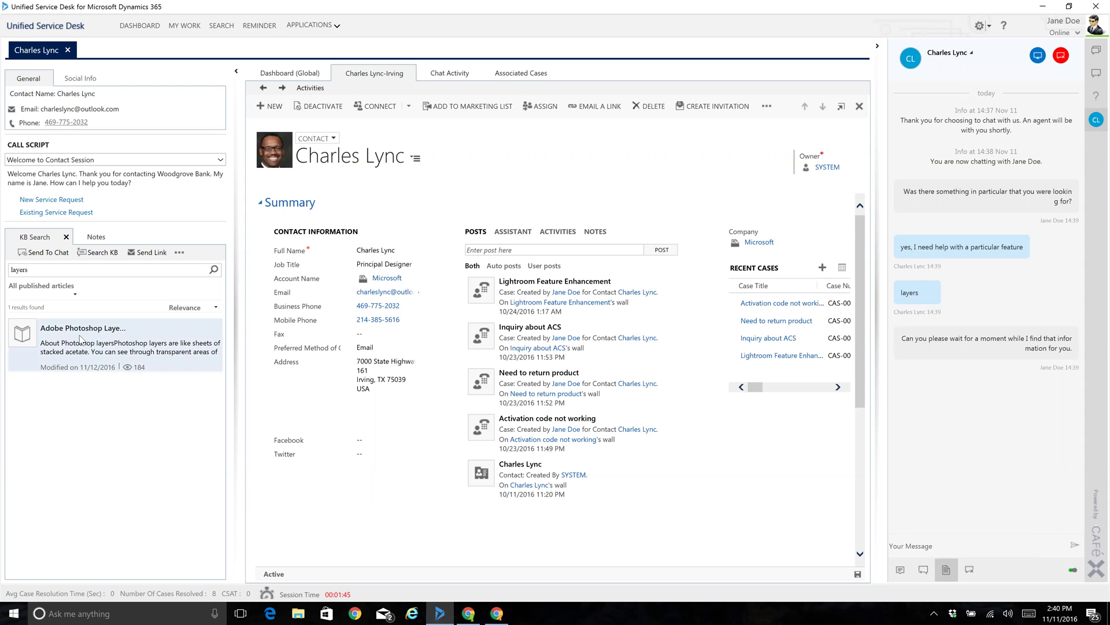
left_click(81, 329)
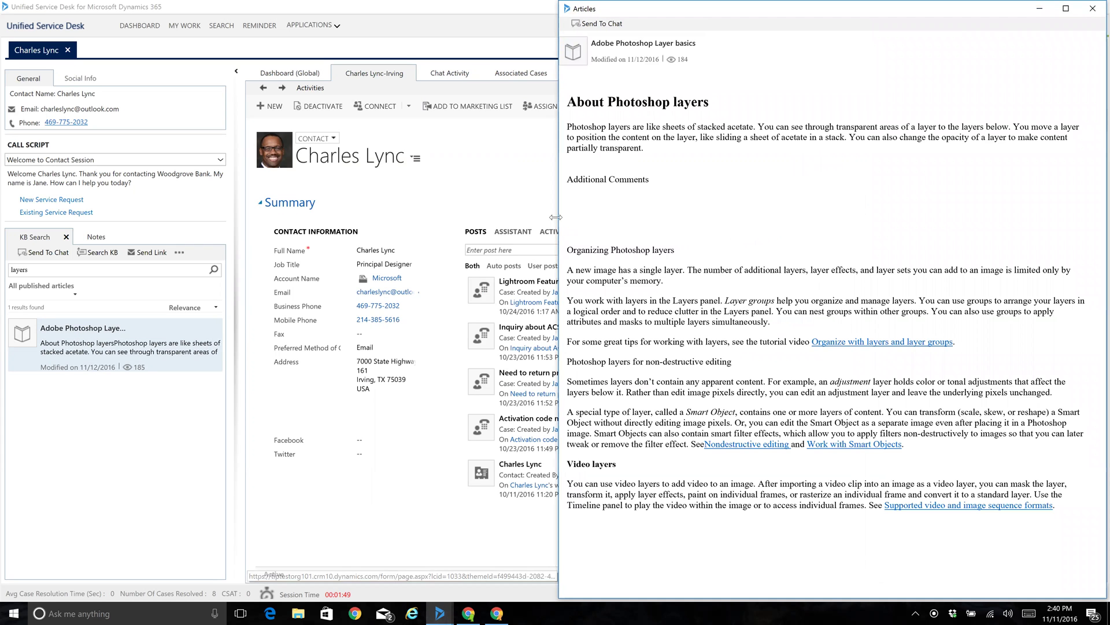
Step: Send the open knowledge article's link to the customer in the chat
left_click(602, 24)
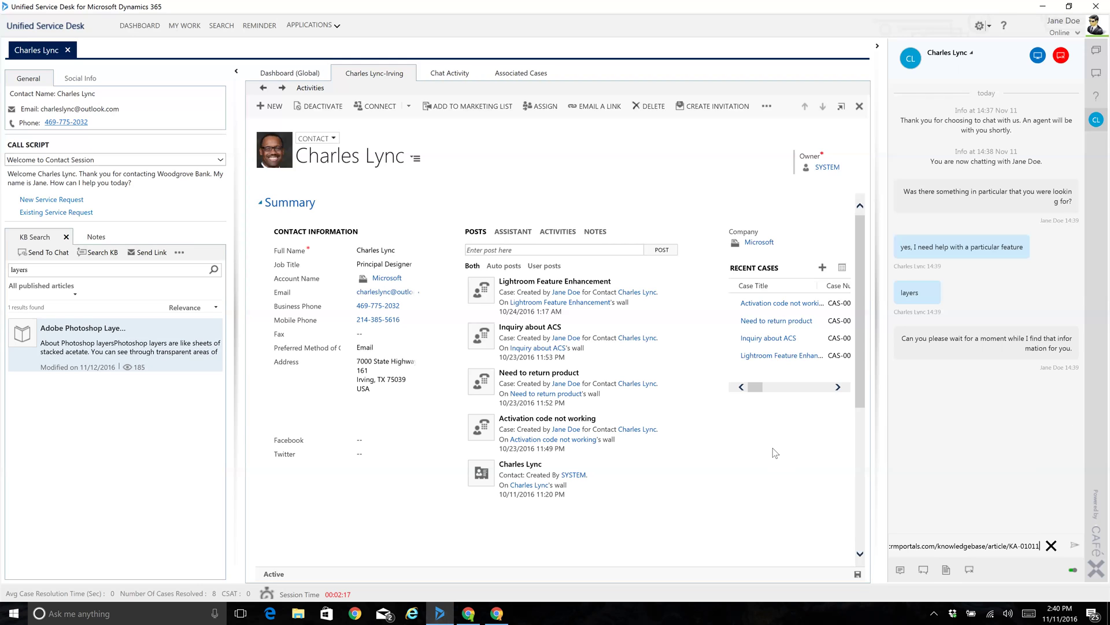
key("Return")
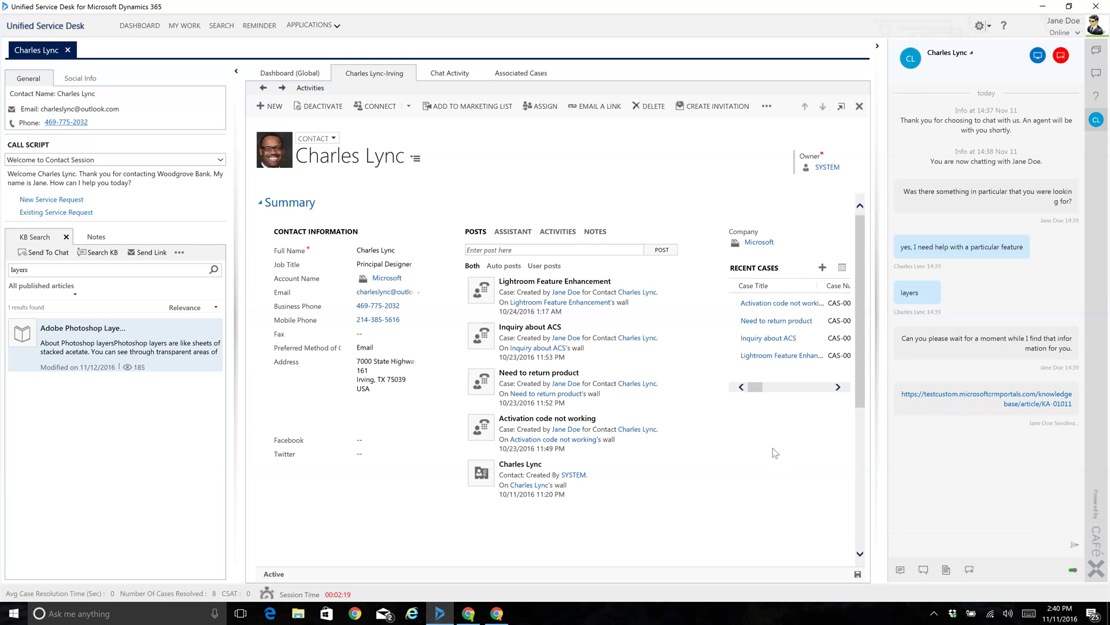
Step: In the customer's portal chat in Chrome, open the received article link and reply "Still don't see it"
key("alt+Tab")
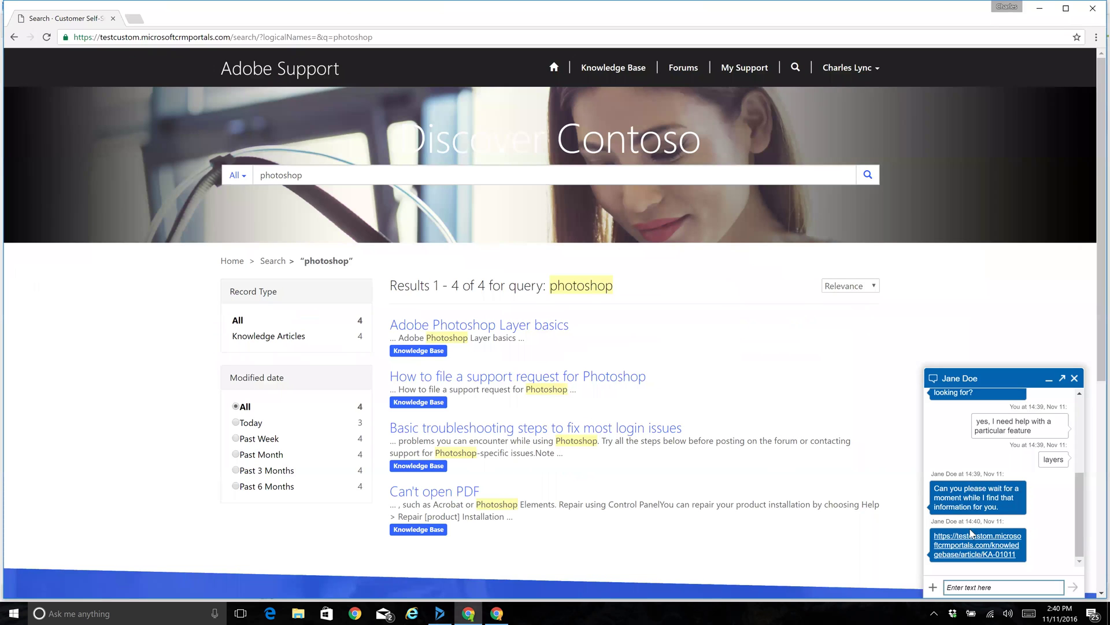
left_click(971, 544)
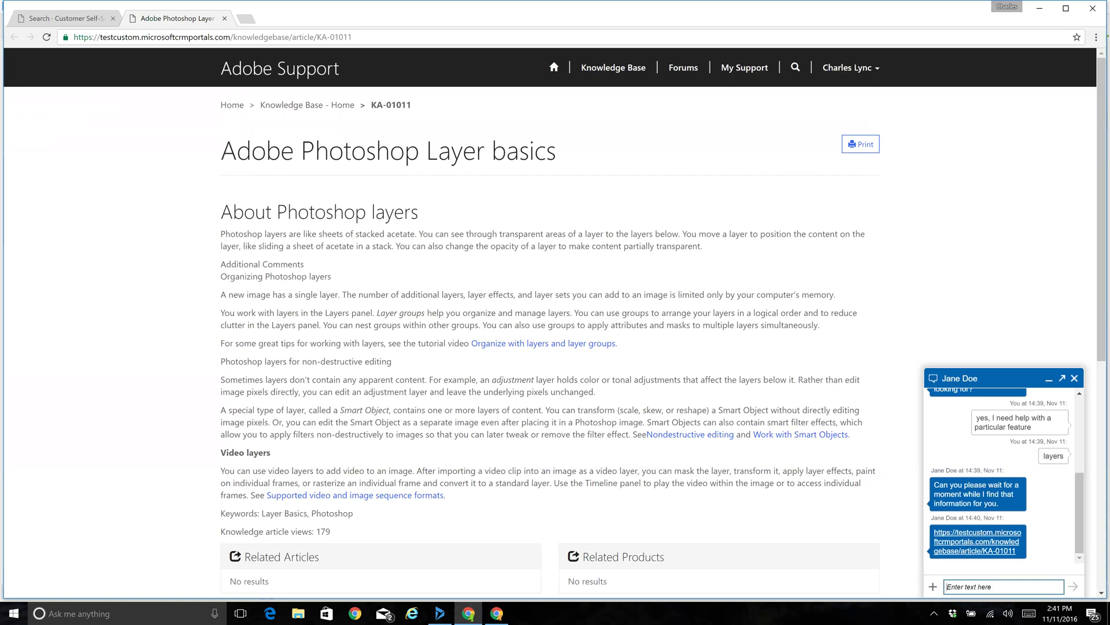
type("Still don't see it")
key("Return")
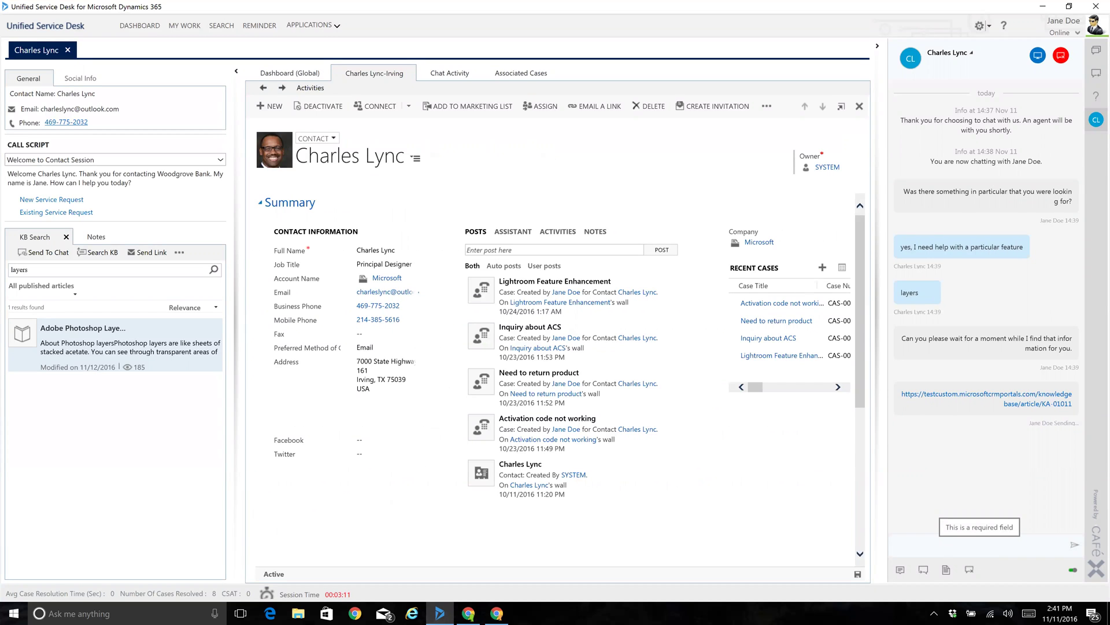
Step: Send the chat message "let's co-browse" to the customer and start a co-browse session
type("Let's")
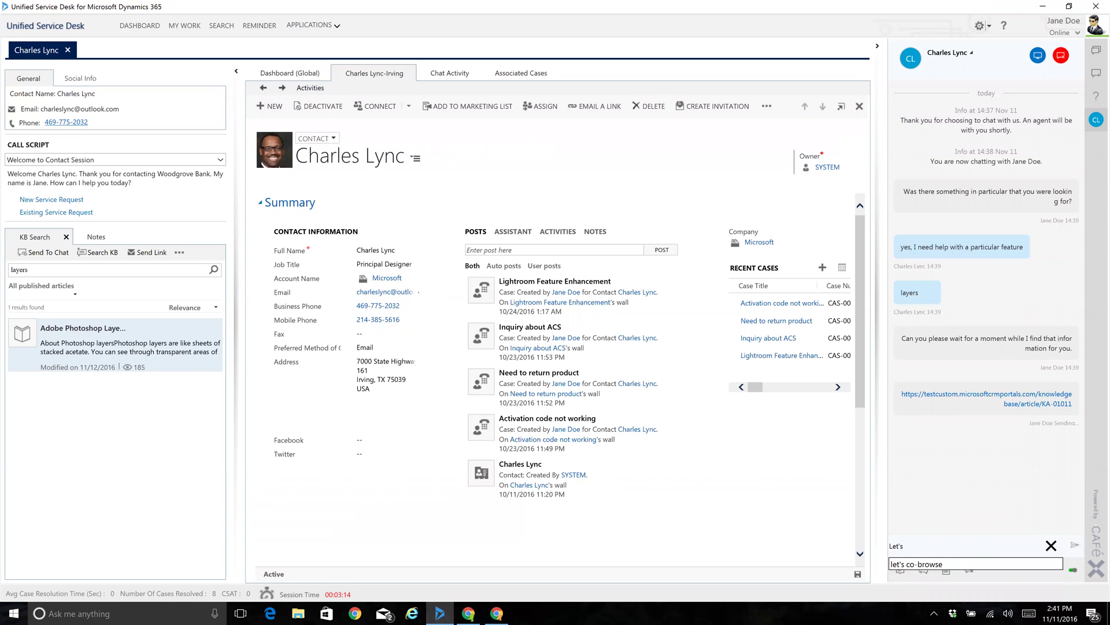
key("Return")
key("Return")
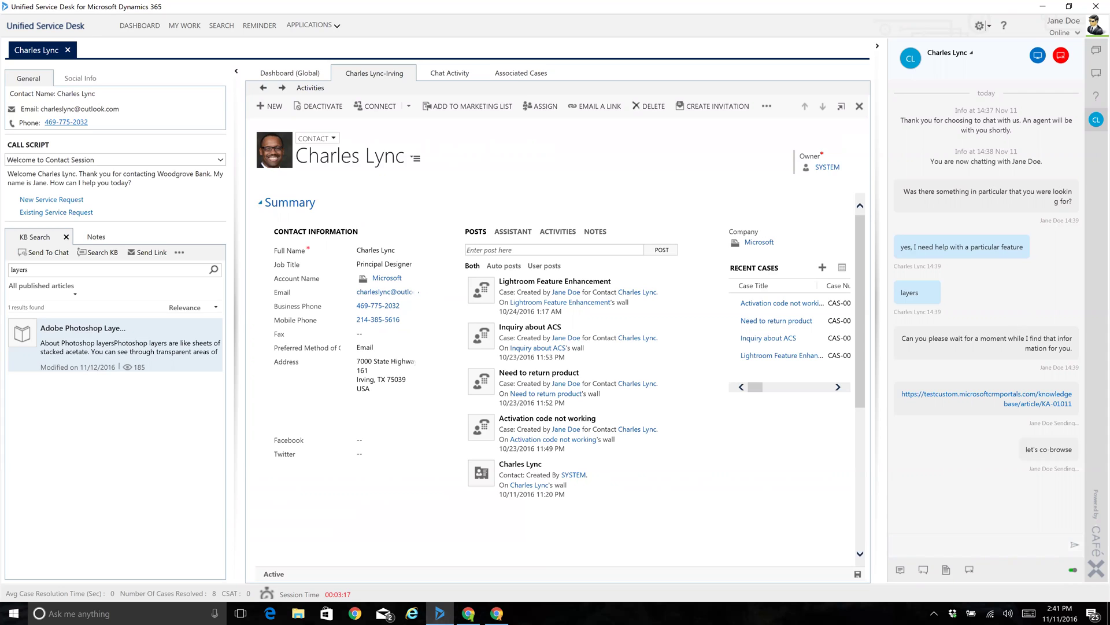
left_click(1037, 60)
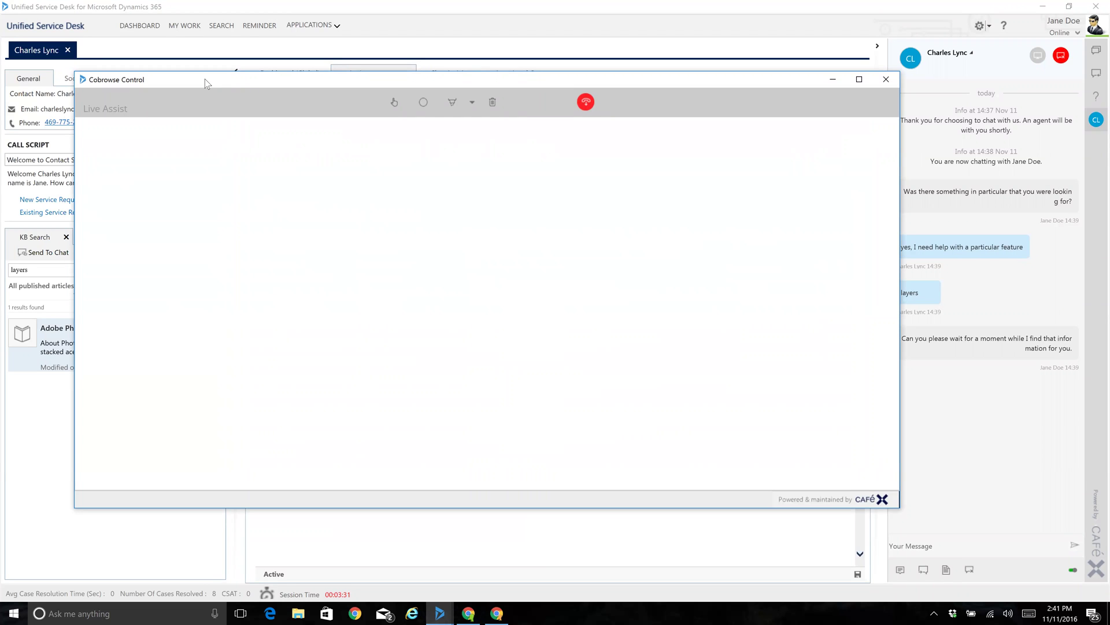
Step: Dock the Cobrowse Control window to half the screen, then accept the CoBrowse invitation and minimize the chat in the customer's Chrome window
left_click_drag(204, 78, 1107, 87)
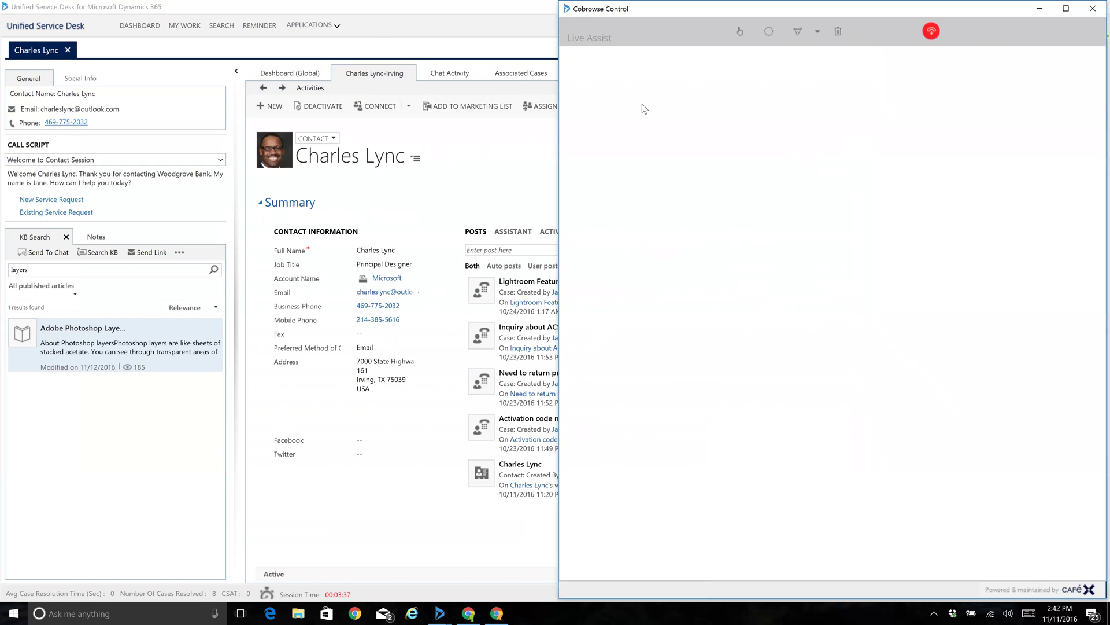
left_click(484, 611)
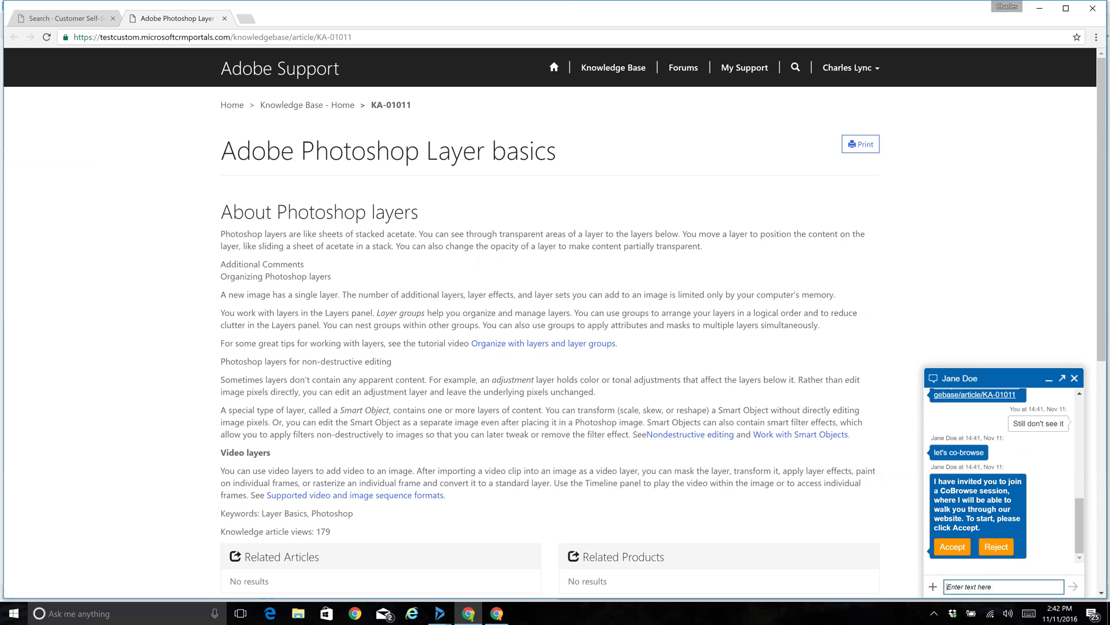
left_click(952, 545)
left_click(1049, 383)
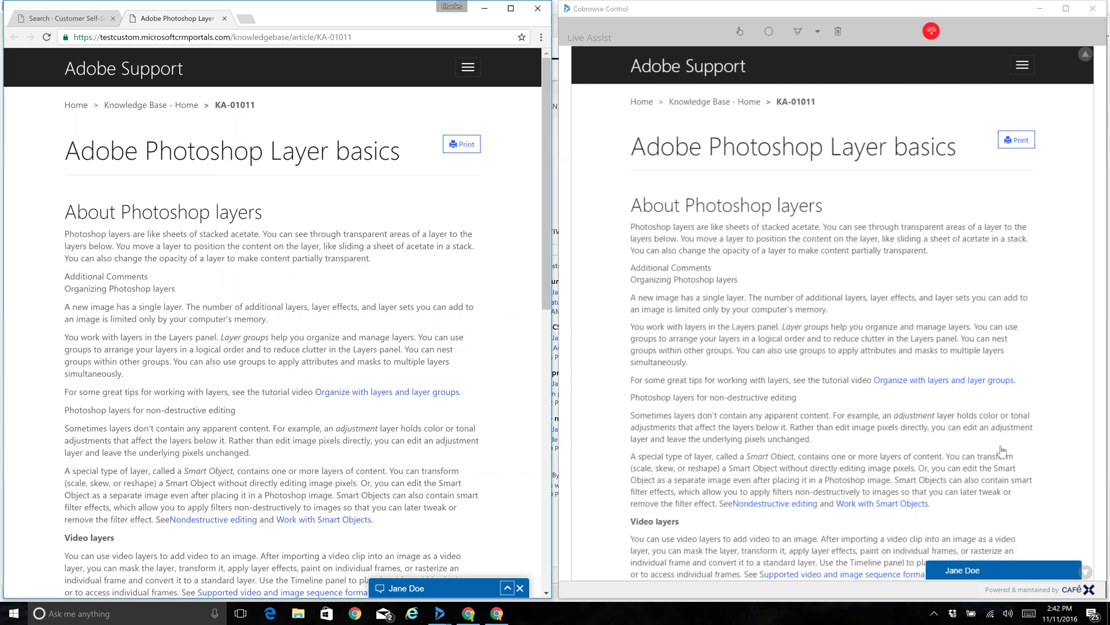
Step: From the Cobrowse Control window, scroll the shared Photoshop layers article down to Get Help and back to its top
left_click(1086, 573)
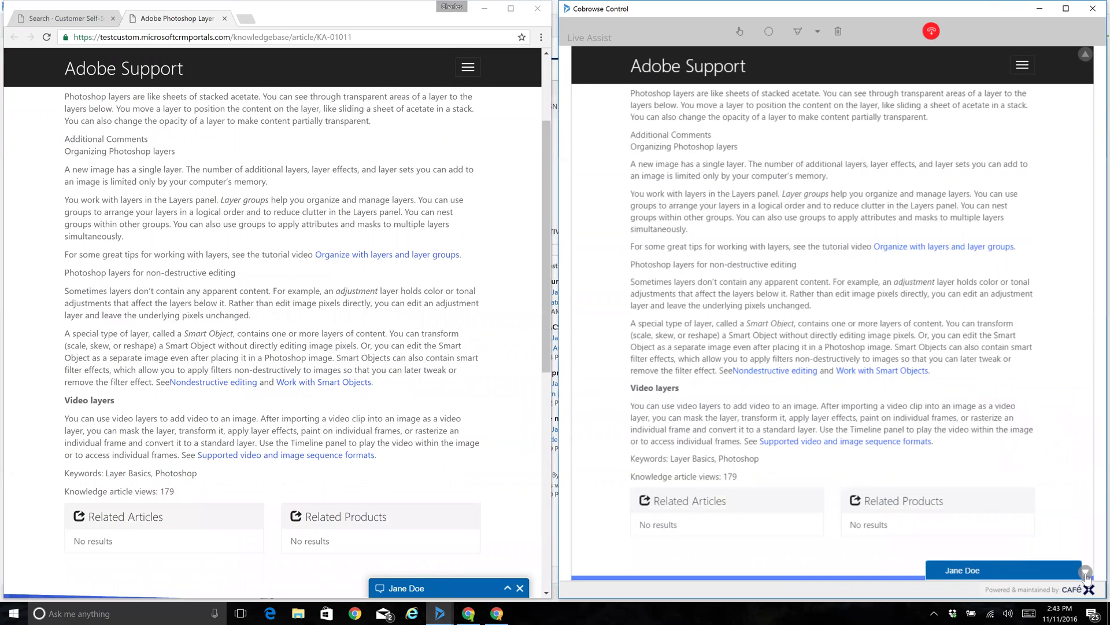
left_click(1086, 573)
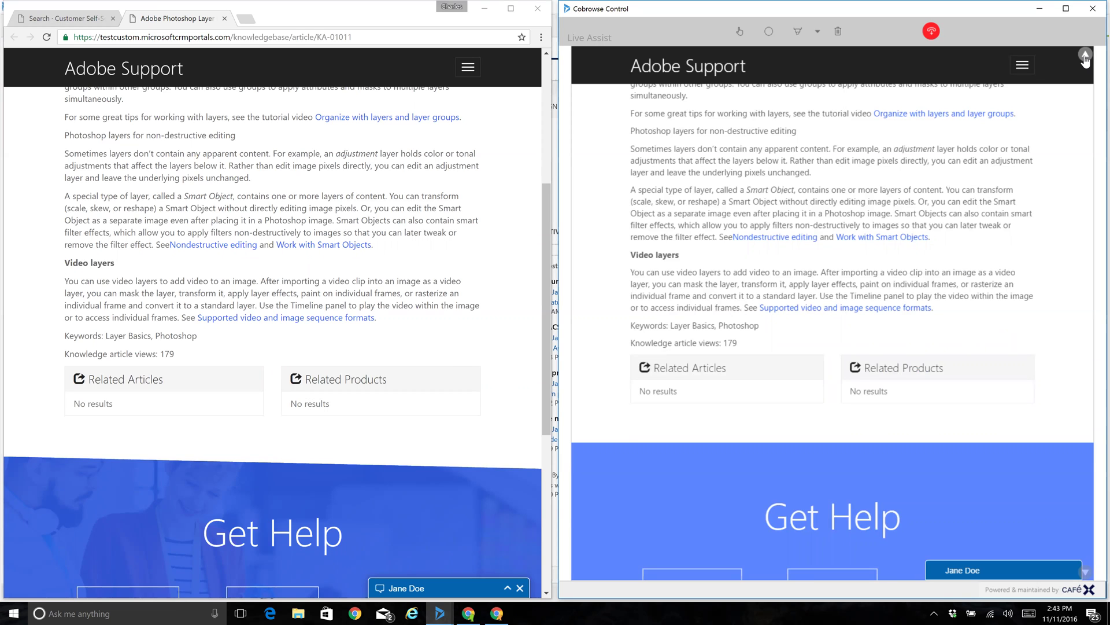
left_click(1085, 55)
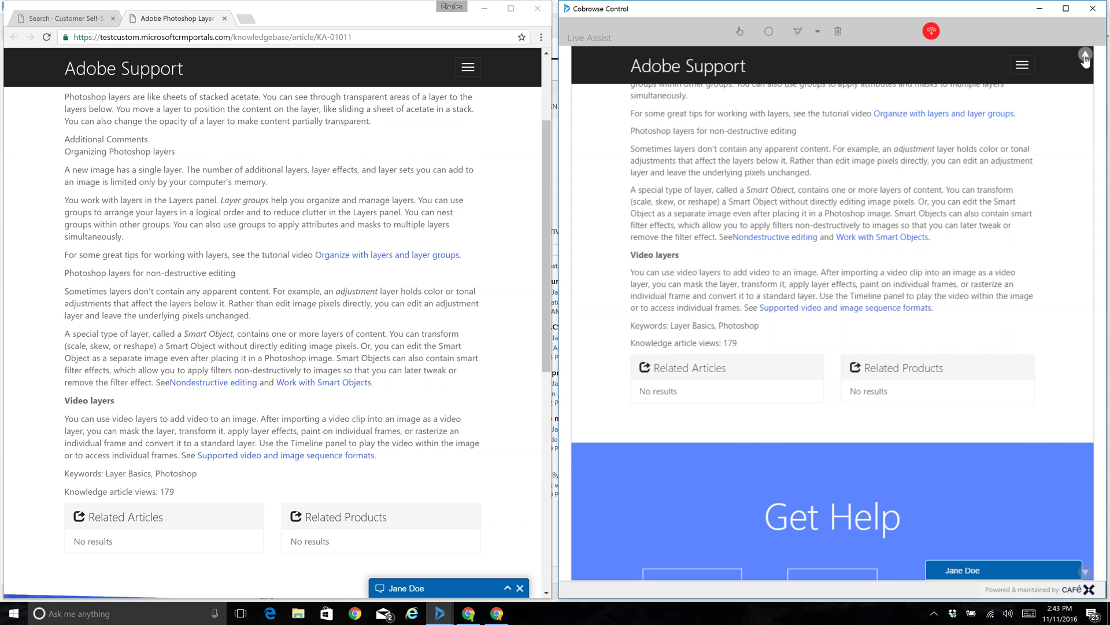
left_click(1086, 55)
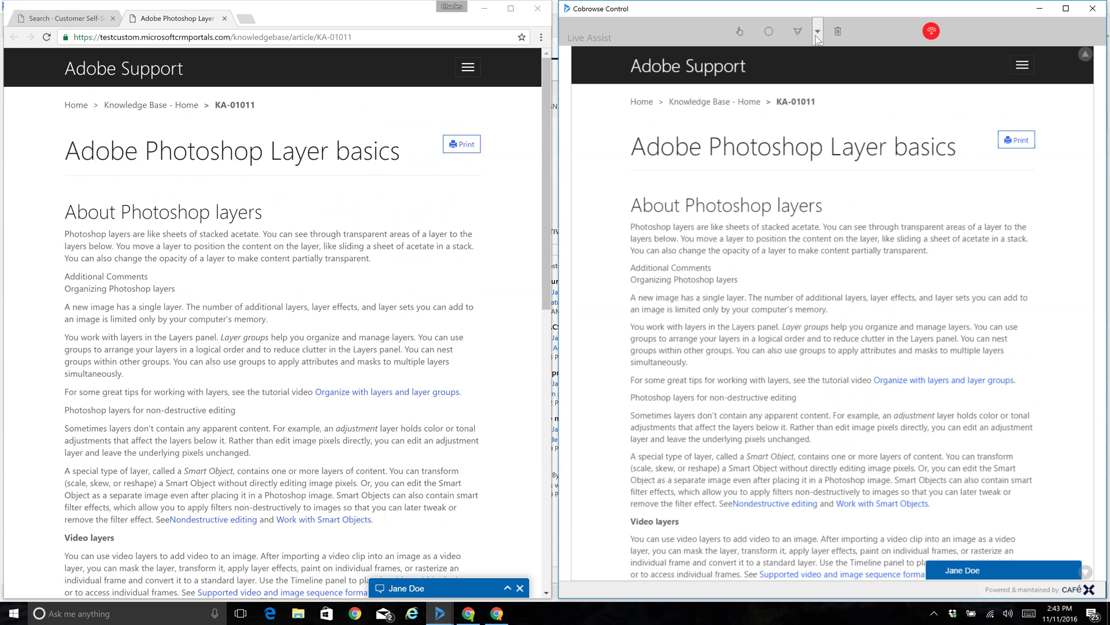
Step: Circle the "Organize with layers and layer groups" link on the shared page with the red pen
left_click(819, 31)
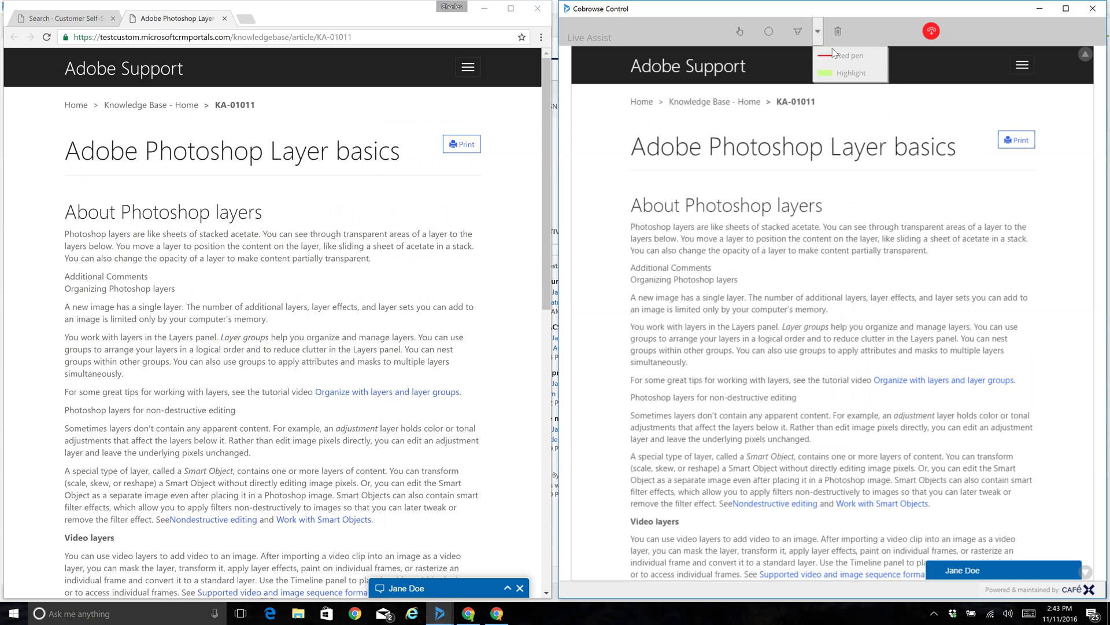
left_click(834, 53)
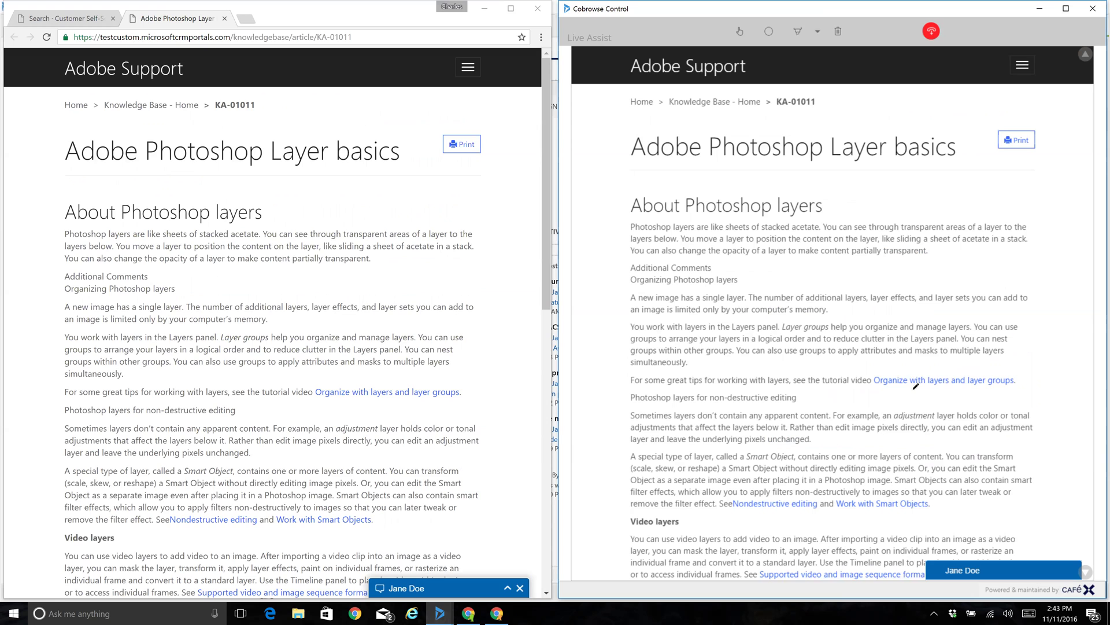
mouse_move(966, 328)
left_mouse_down()
mouse_move(845, 339)
mouse_move(994, 431)
mouse_move(1012, 359)
left_mouse_up()
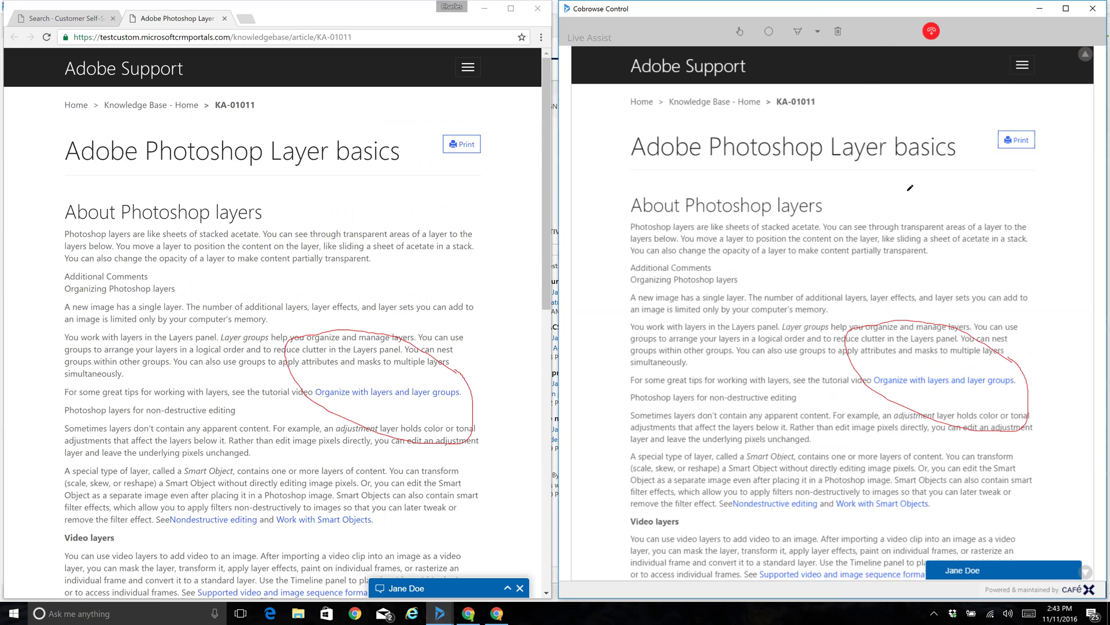
Step: Clear the annotation from the shared page and point out the "Organize with layers and layer groups" link
left_click(820, 26)
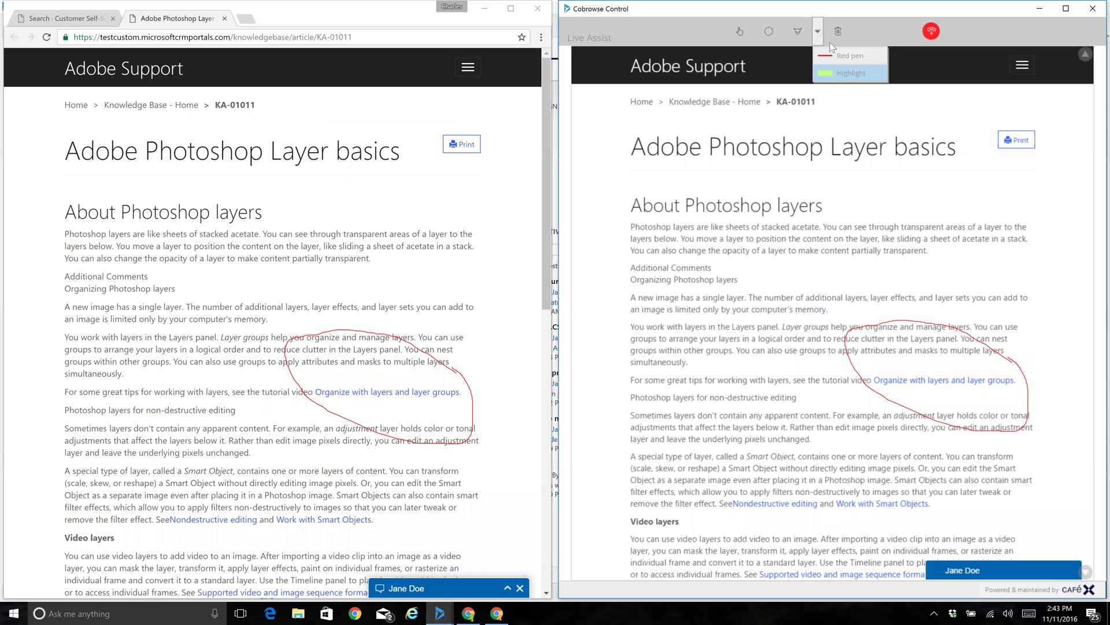
left_click(839, 30)
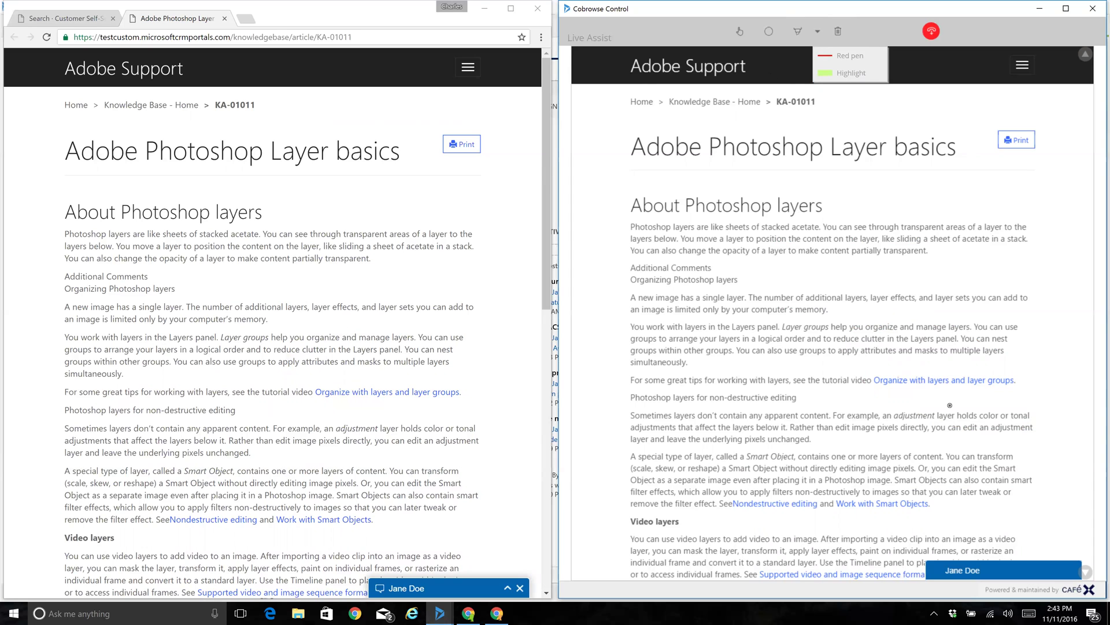
left_click(936, 381)
Step: Reopen the chat in the customer's Chrome window and send "thank you" to the agent
left_click(506, 588)
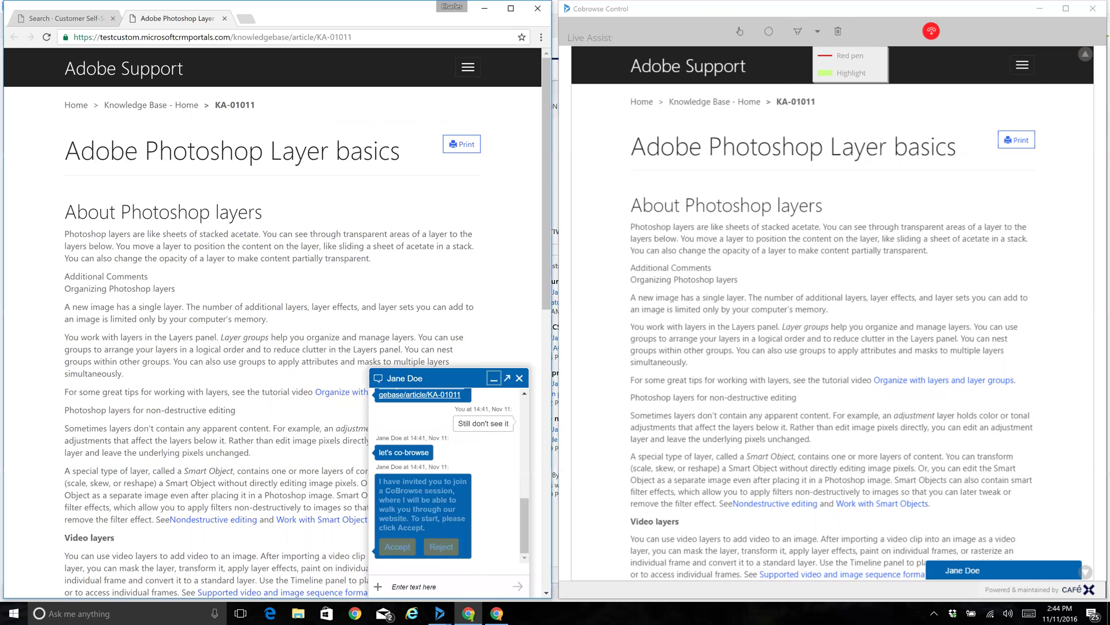
type("thank you")
key("Return")
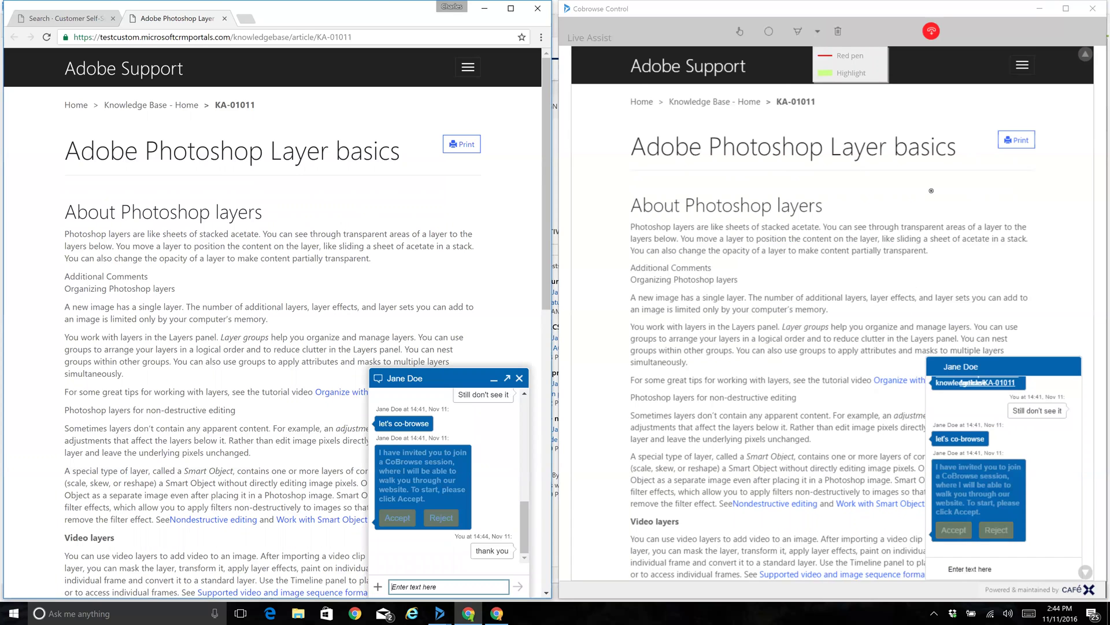
Step: End the co-browse session, confirm closing its window, and minimize the customer's Chrome window
left_click(930, 32)
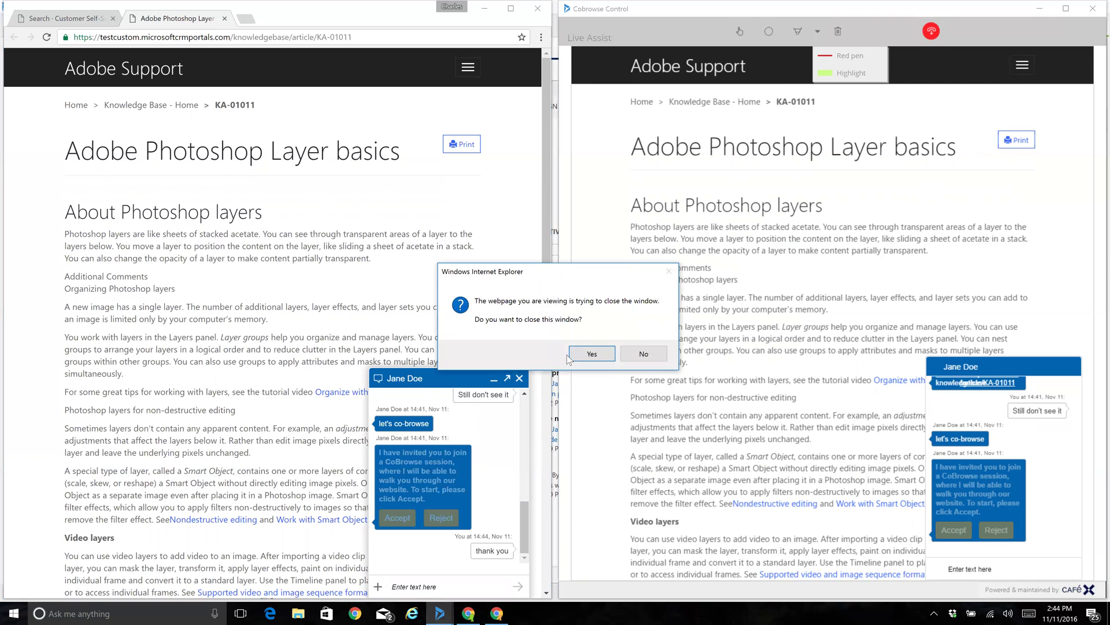
left_click(590, 354)
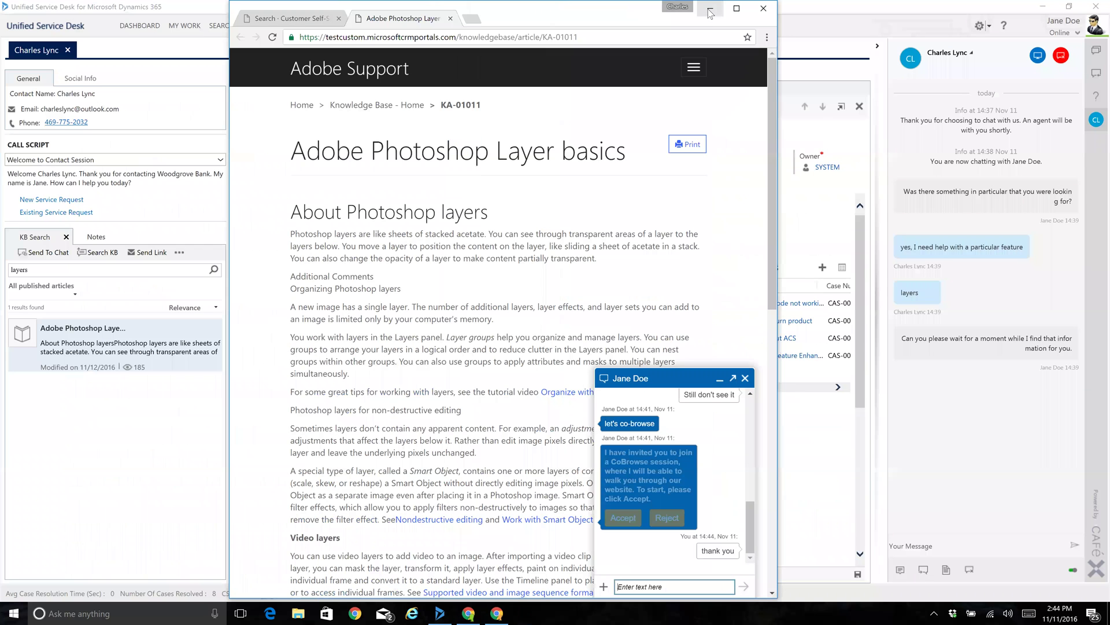
left_click(710, 11)
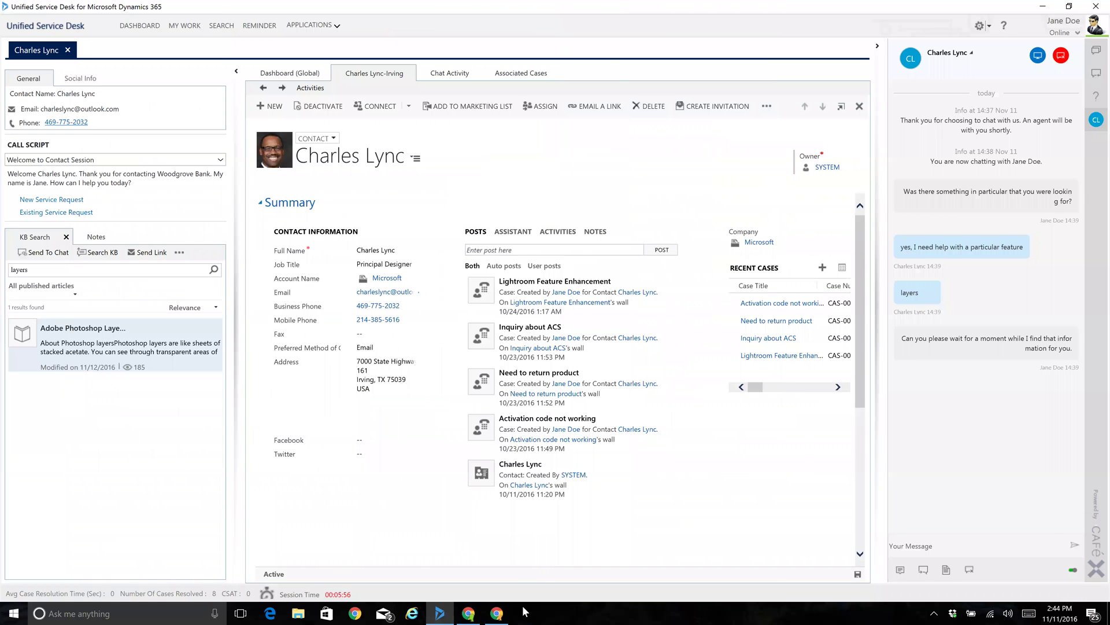
Step: In the second customer's Chrome window, reload the Adobe Support home page and start a live chat for the product Photoshop
left_click(497, 613)
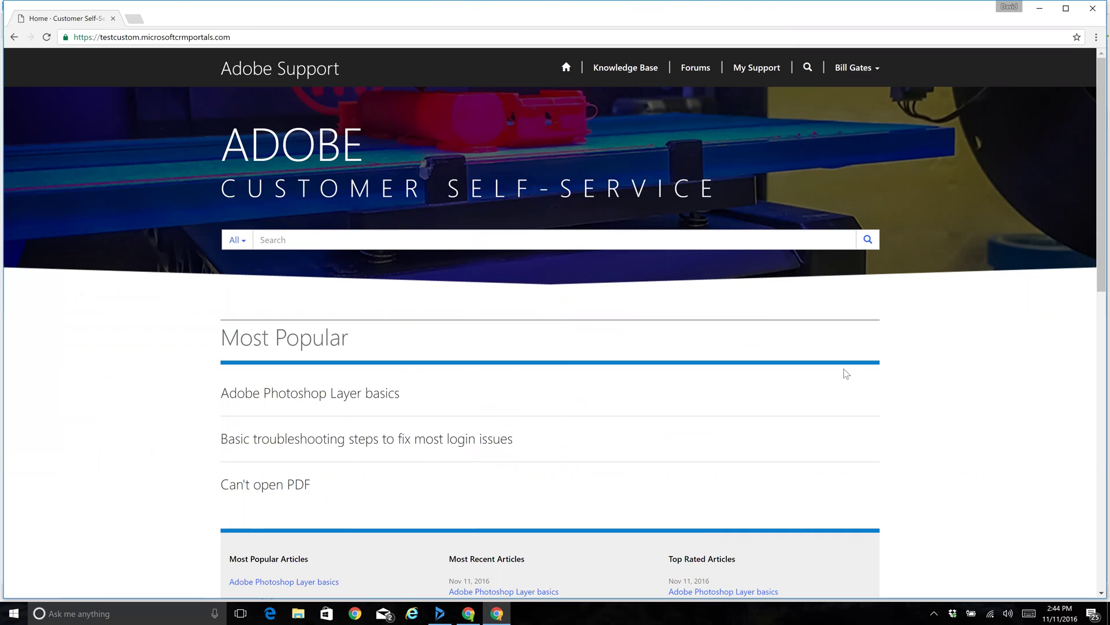
left_click(566, 68)
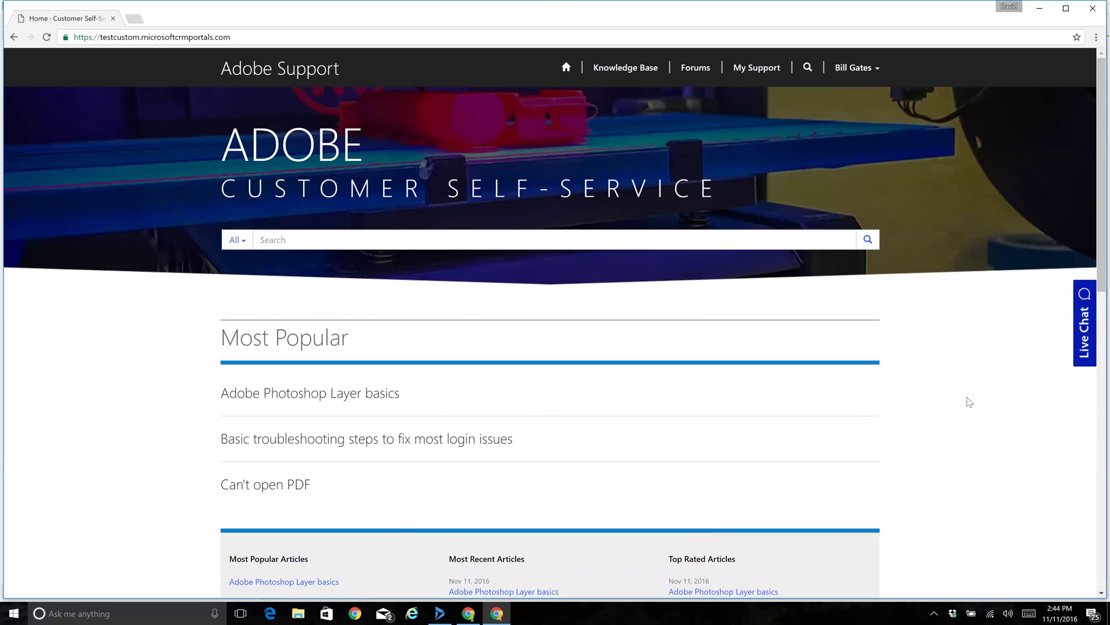
left_click(1089, 340)
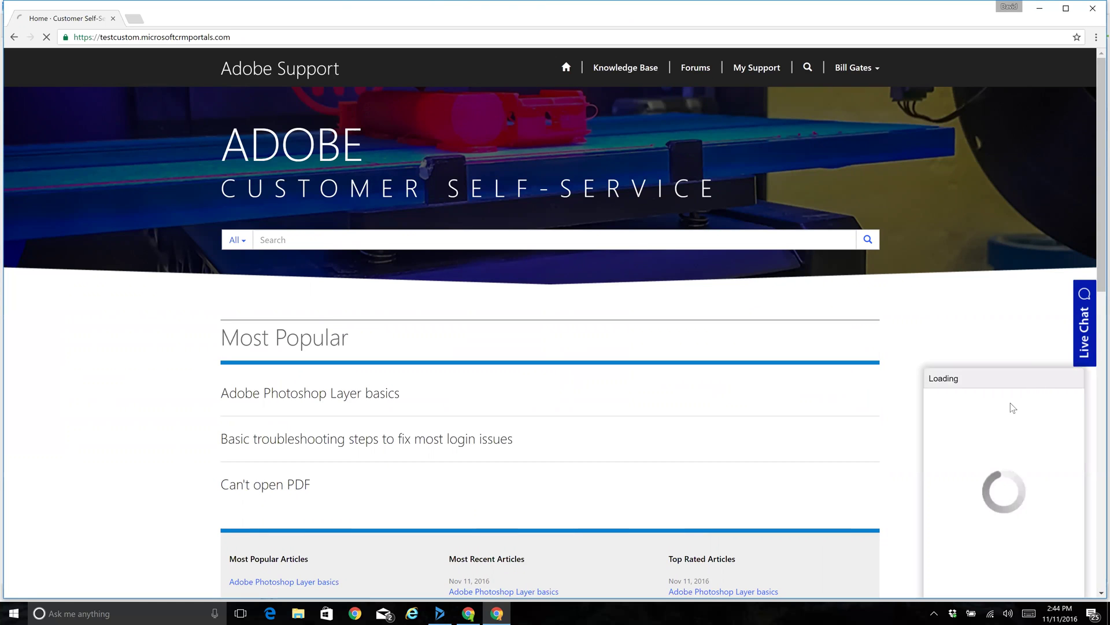
left_click(987, 417)
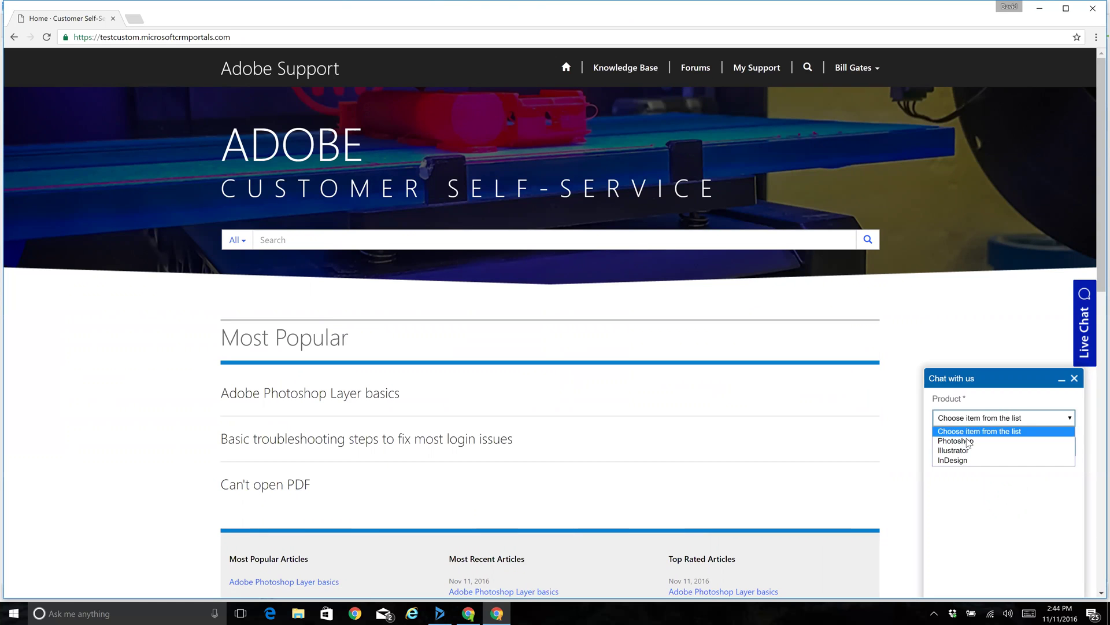
left_click(969, 439)
left_click(1035, 454)
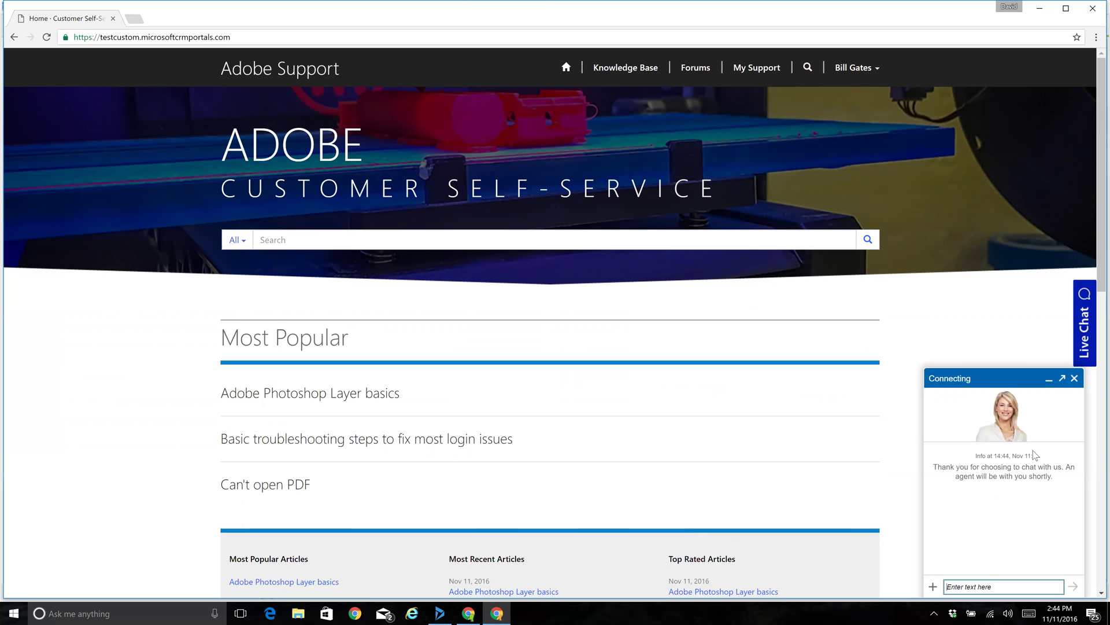
Step: In Unified Service Desk, grab the waiting chat and send the canned message "Was there something in particular that you were looking for?"
left_click(439, 613)
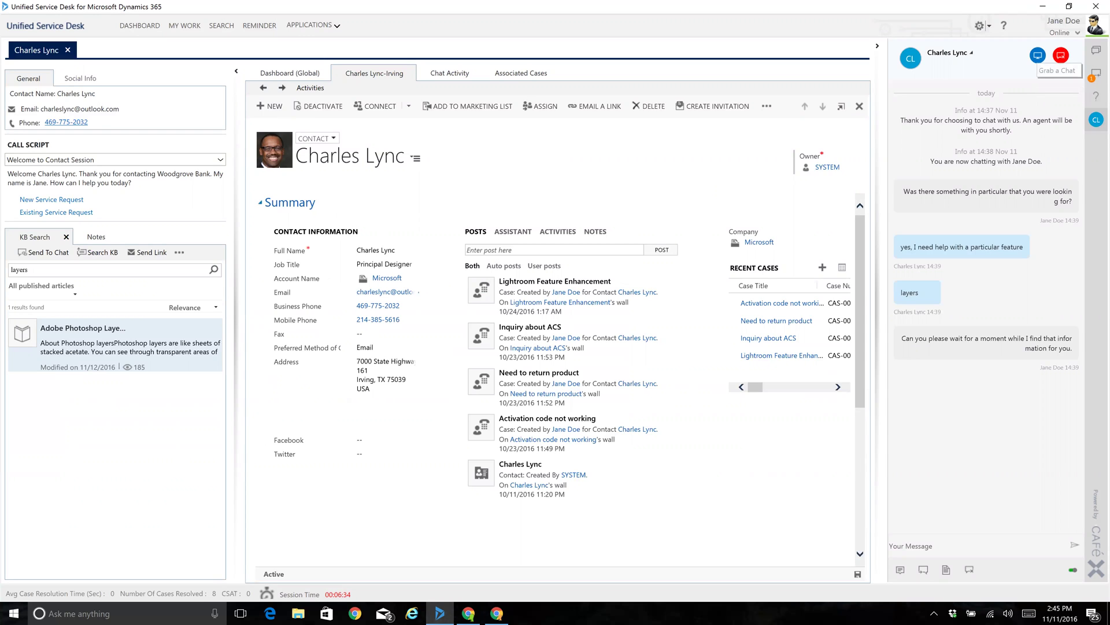
left_click(1093, 80)
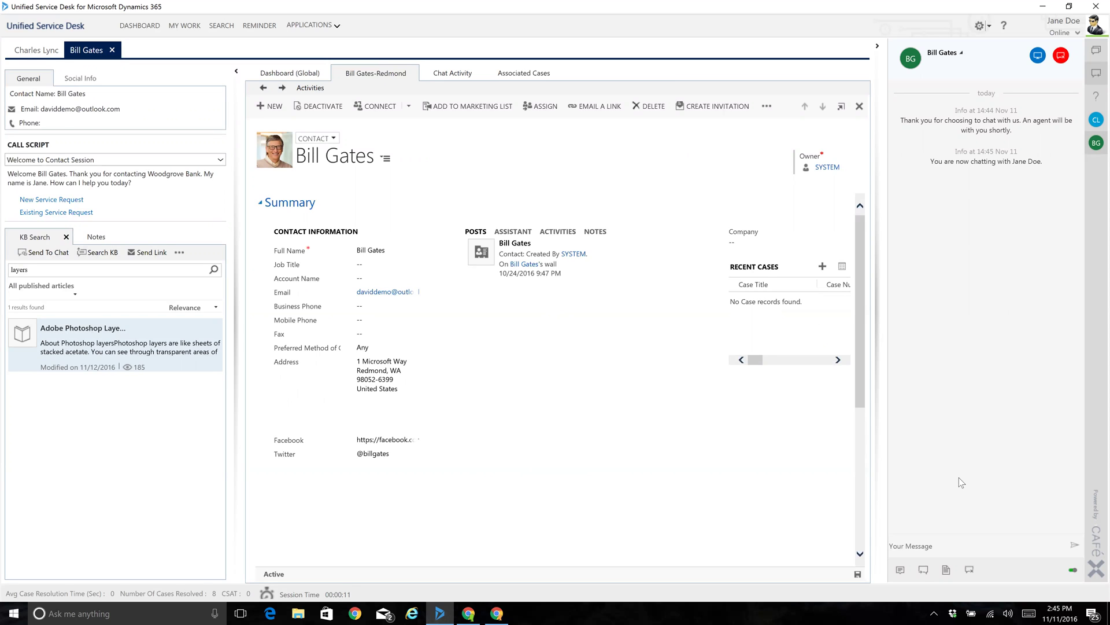
left_click(900, 565)
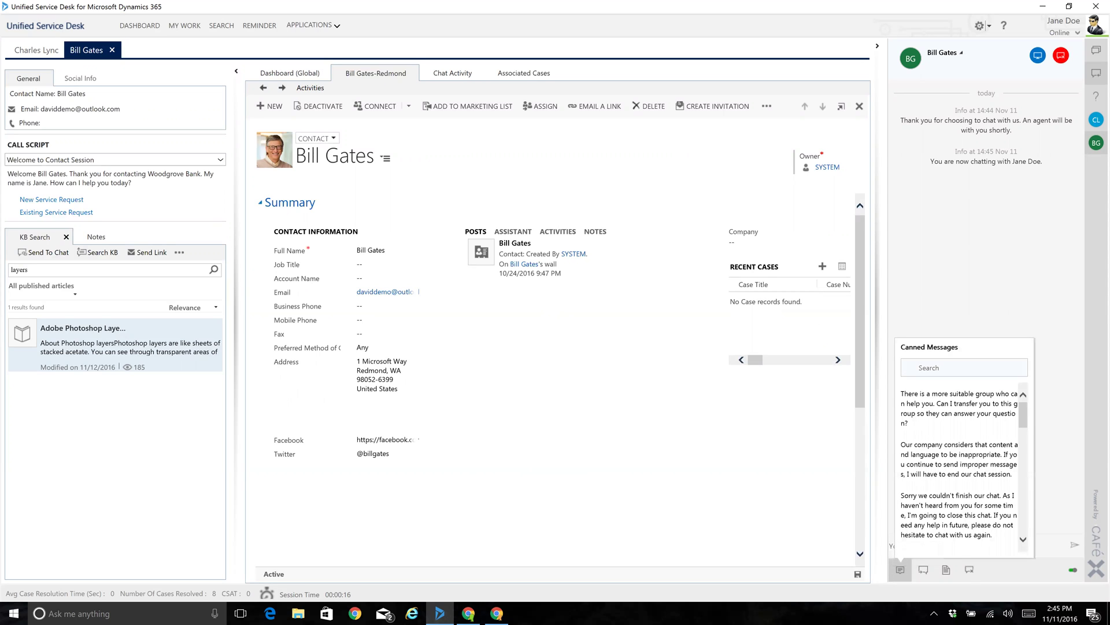
type("parti")
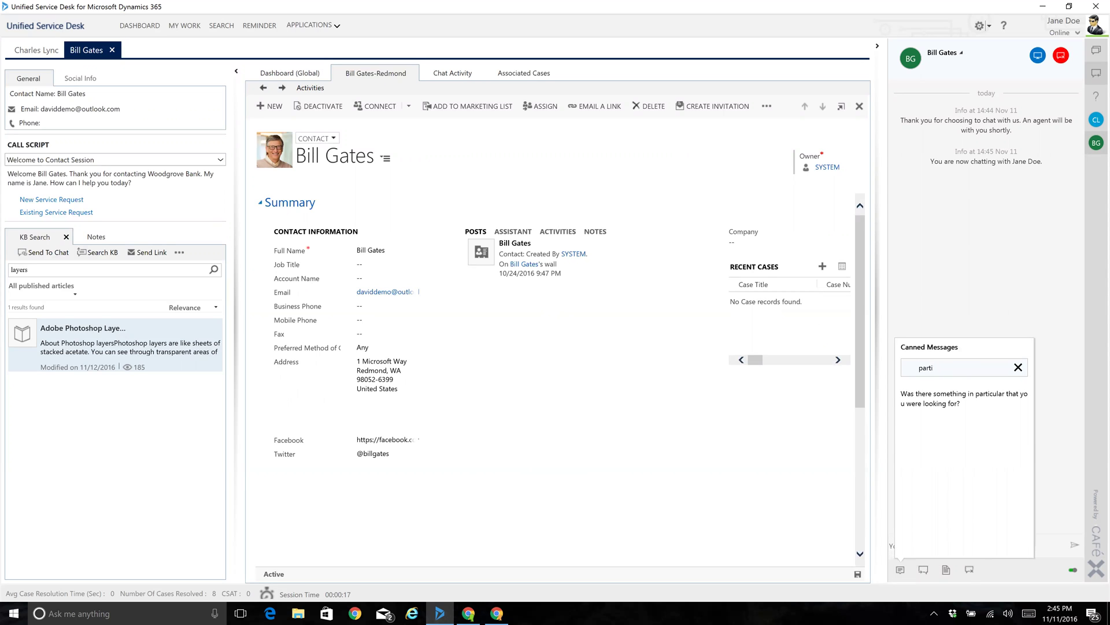
key("Return")
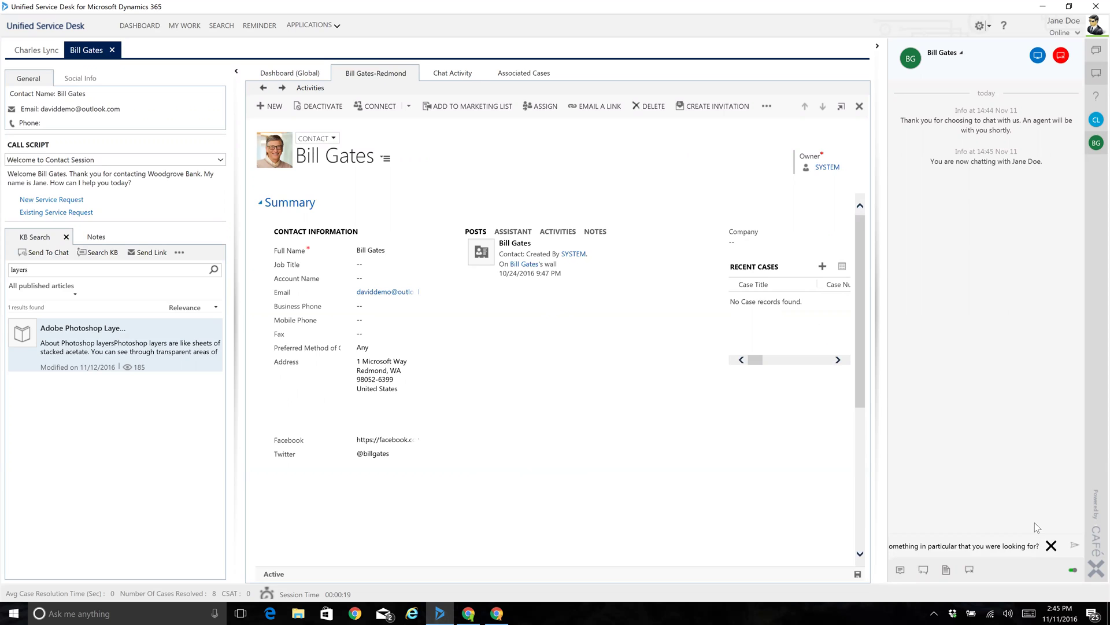
key("Return")
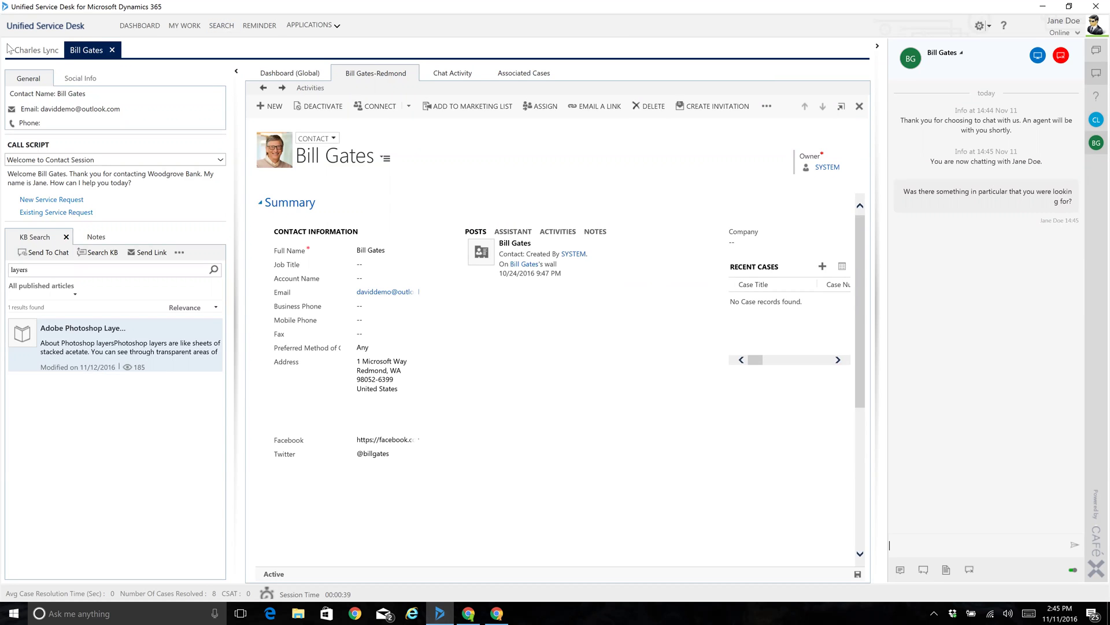
Step: Return to the first customer's session, switch between both customers' chats, and open the first session's Chat Activity form
left_click(32, 51)
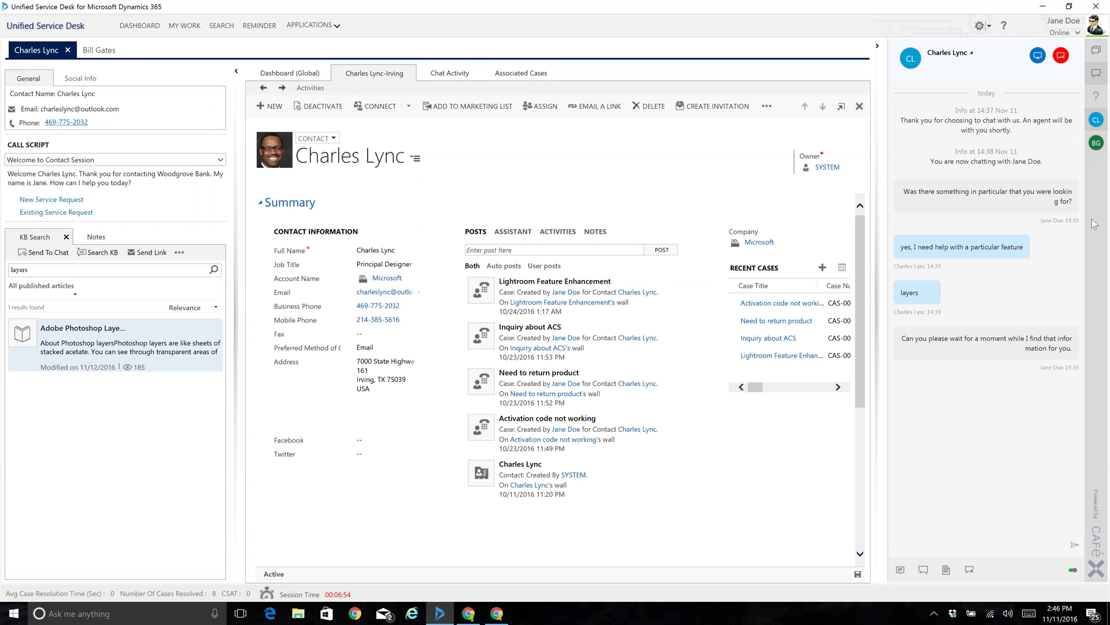
left_click(1095, 148)
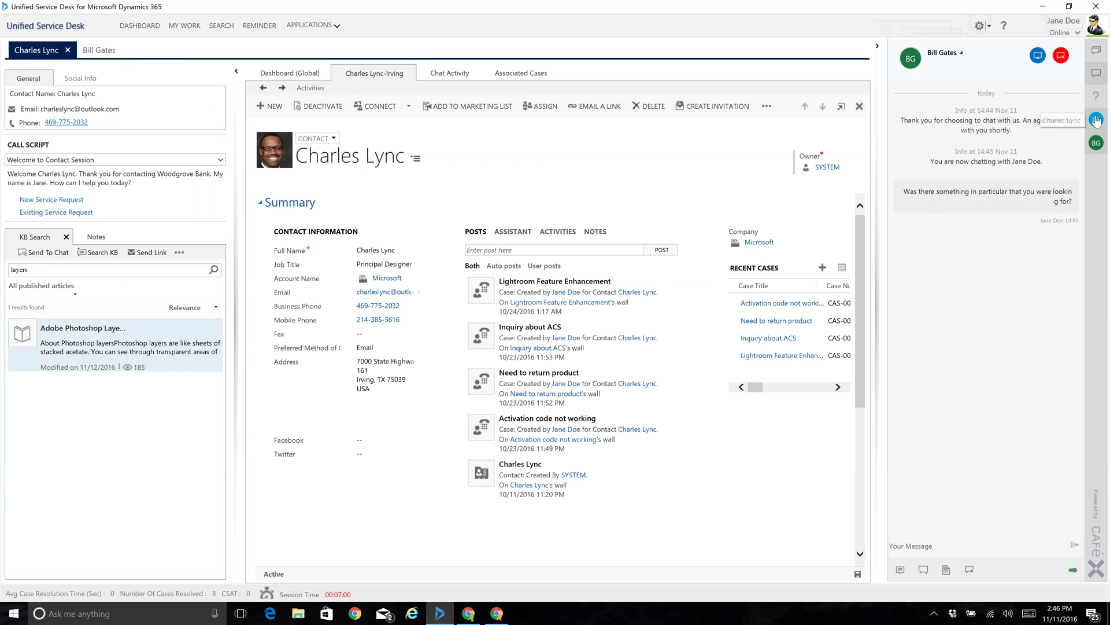
left_click(1096, 120)
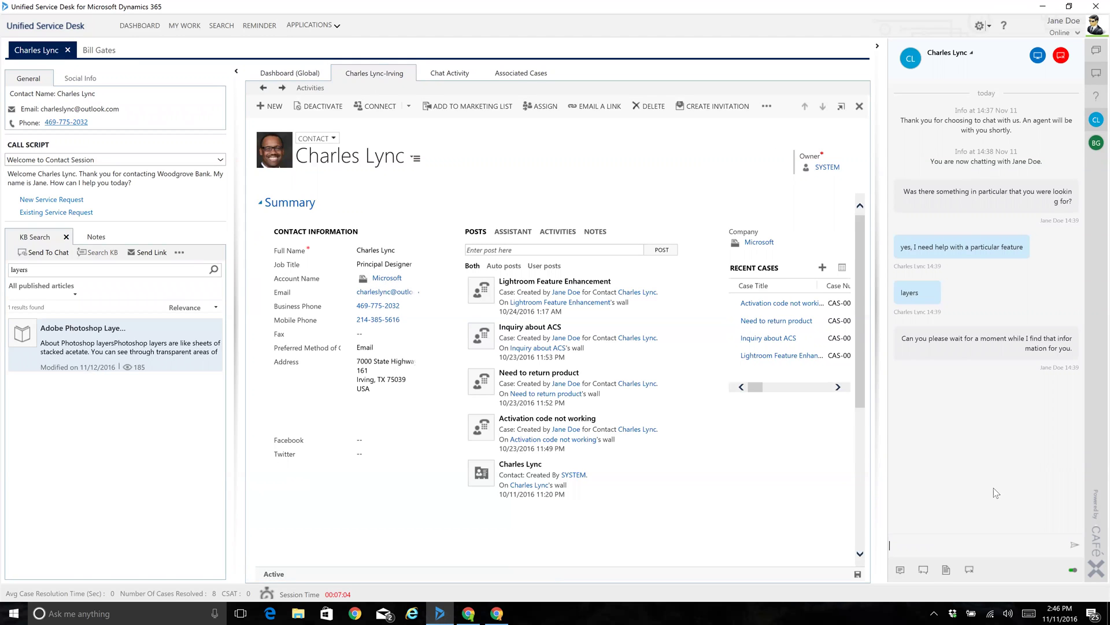
left_click(969, 570)
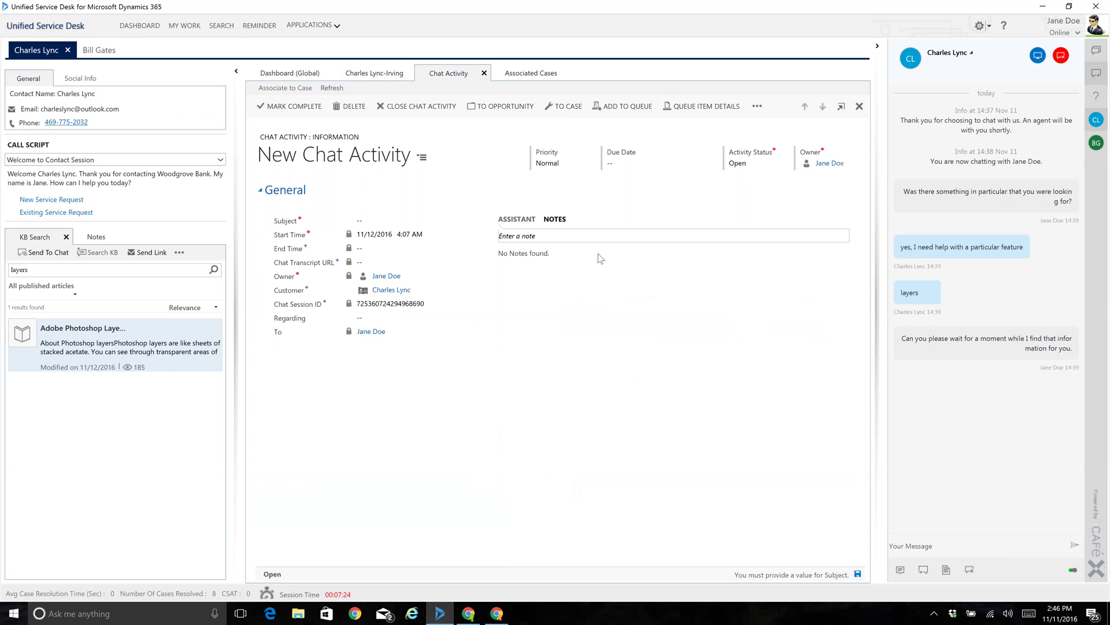
Step: In the first customer's Chrome window, end the chat conversation with the agent, confirm ending it, and maximize the window
left_click(424, 239)
left_click(469, 613)
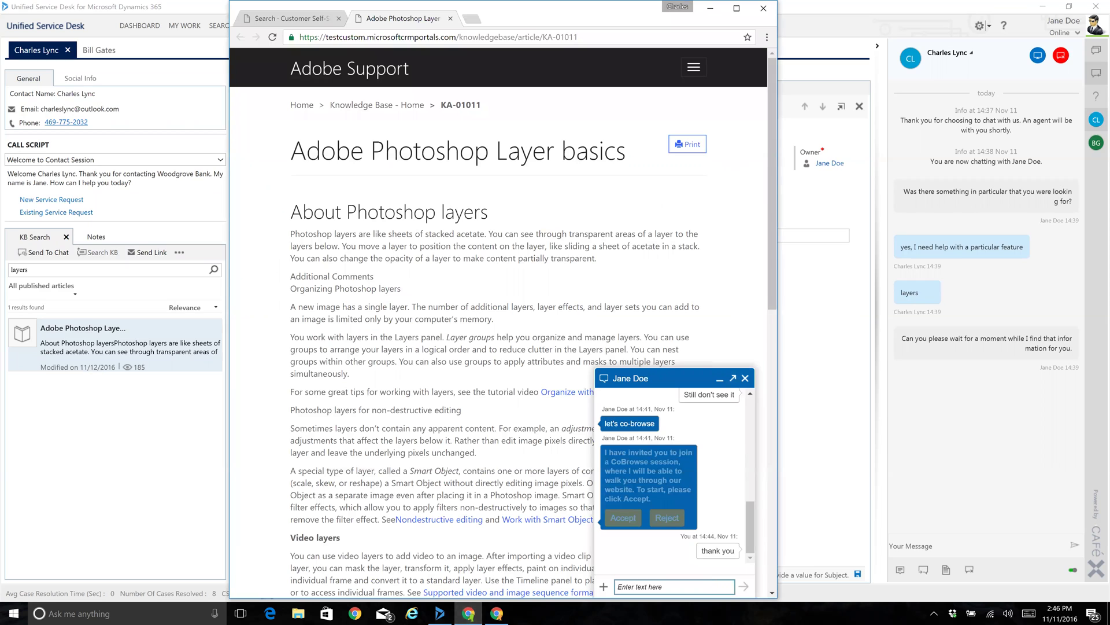
left_click(745, 380)
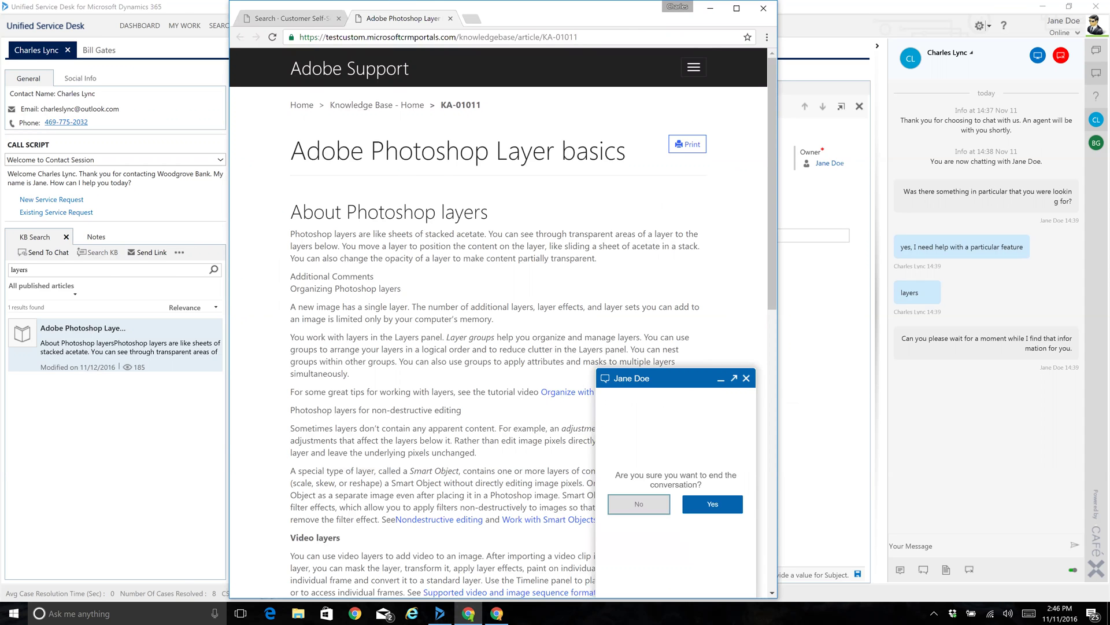
double_click(634, 18)
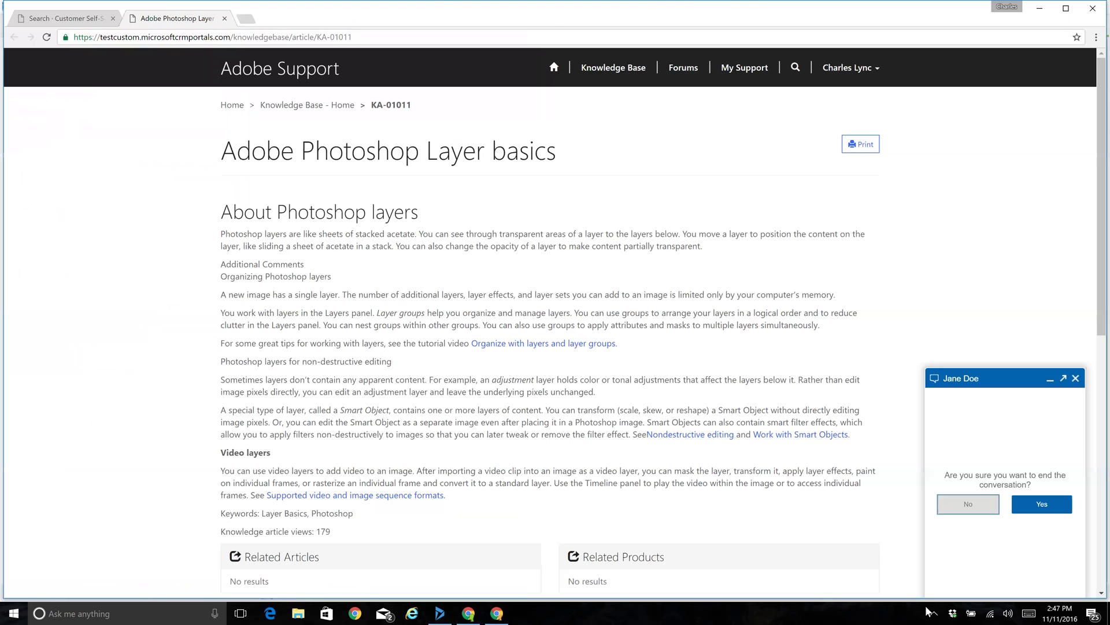
left_click(1031, 506)
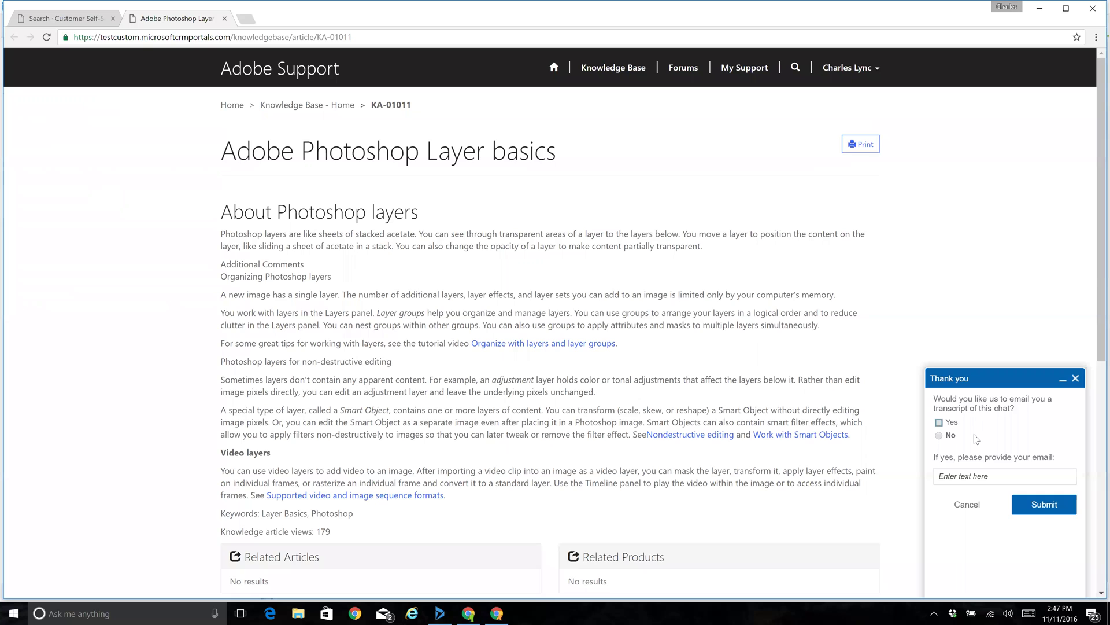
Step: Answer No to the emailed chat transcript question, submit the answer, and close the chat box
left_click(948, 436)
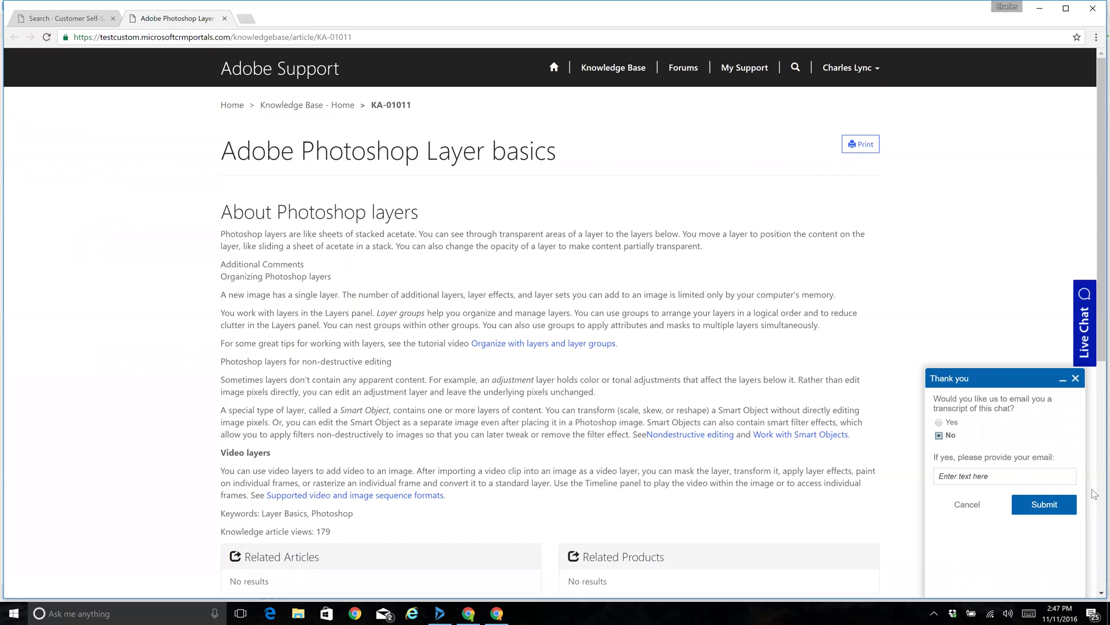
left_click(1046, 506)
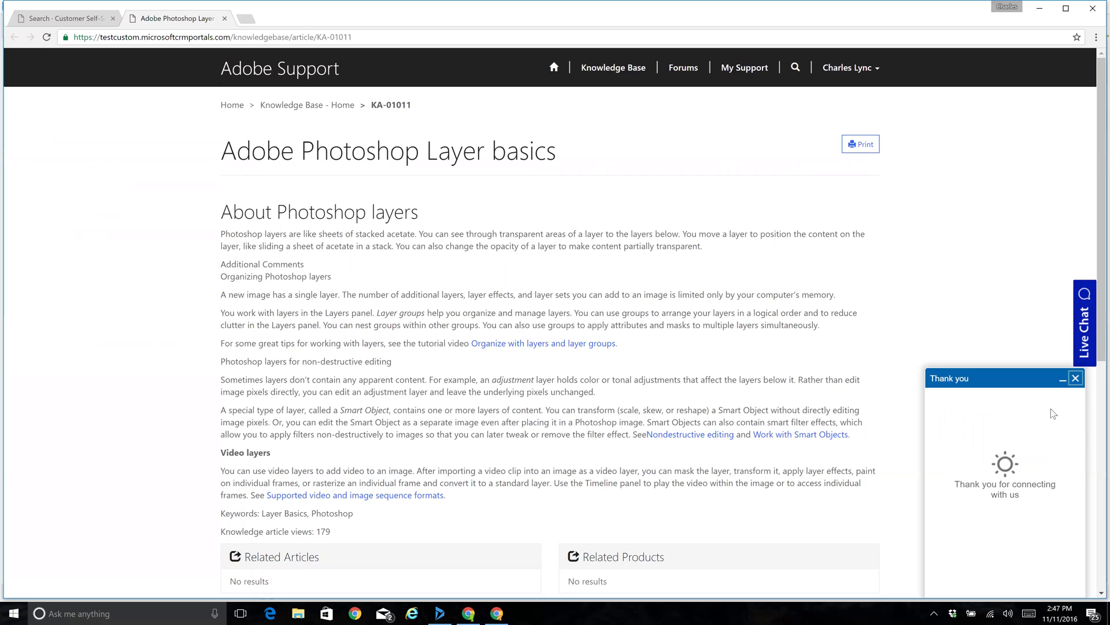
left_click(1075, 378)
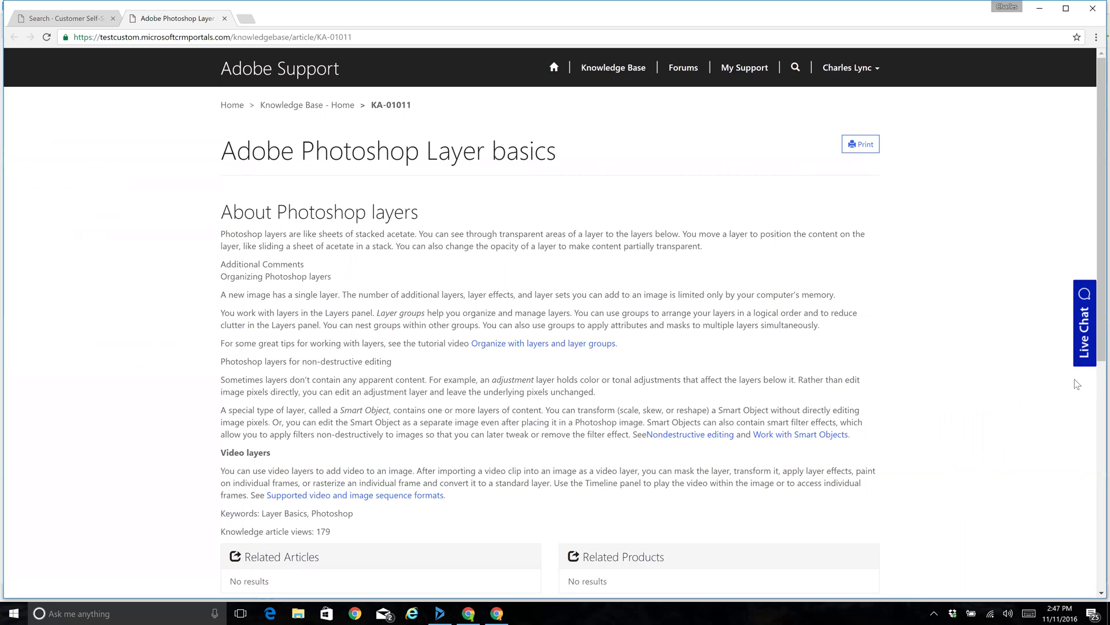
Step: Return to Unified Service Desk and open the most recent completed Chat Activity from the first customer's contact activities
left_click(441, 612)
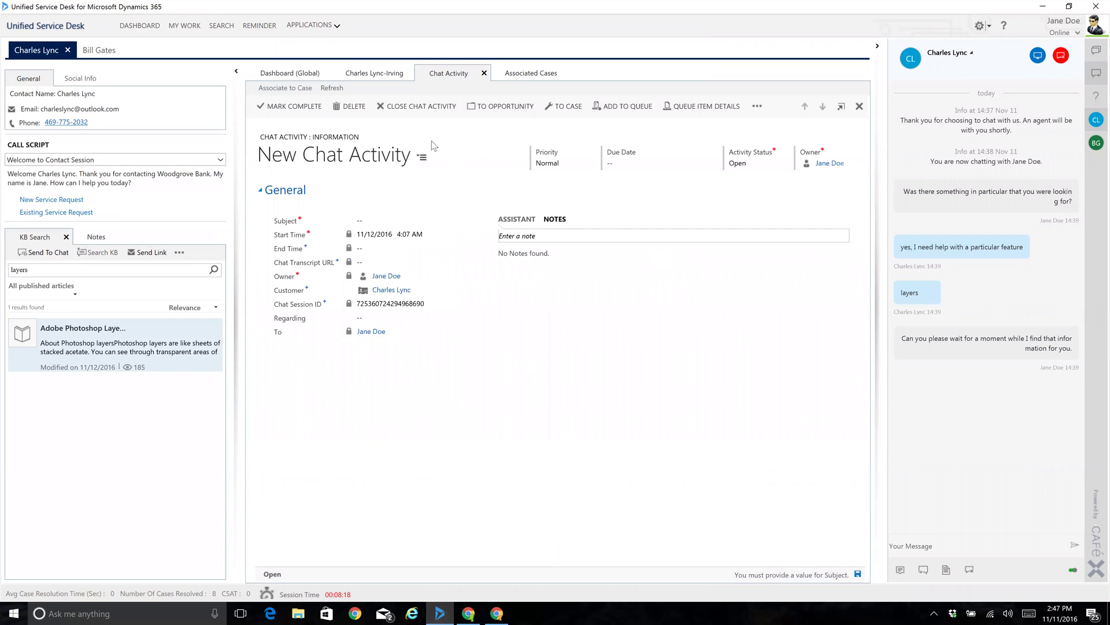
left_click(375, 73)
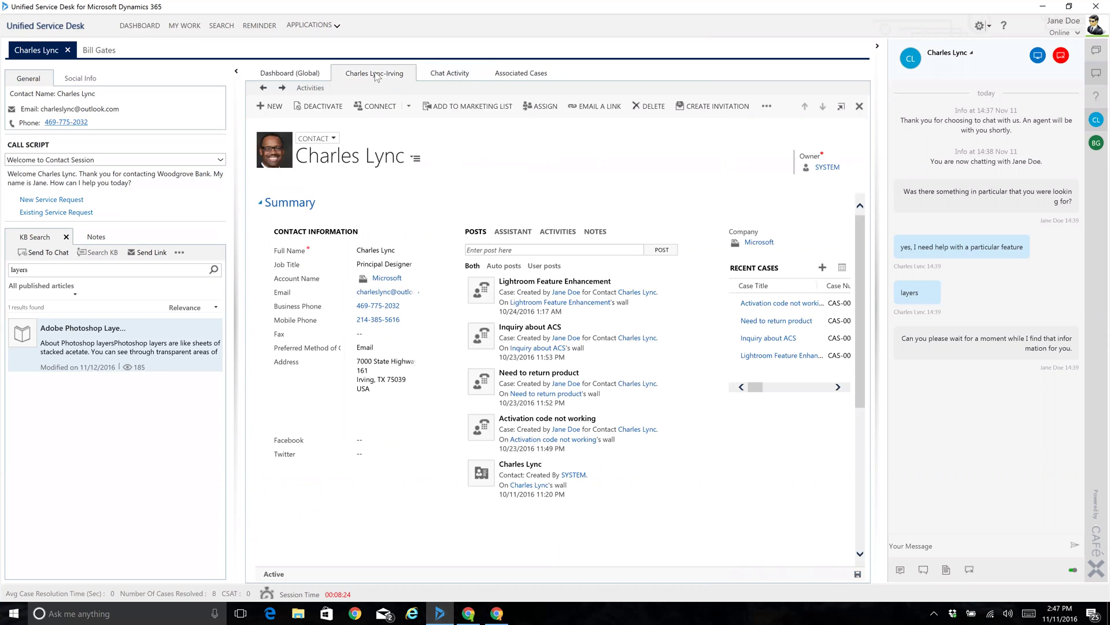
left_click(563, 231)
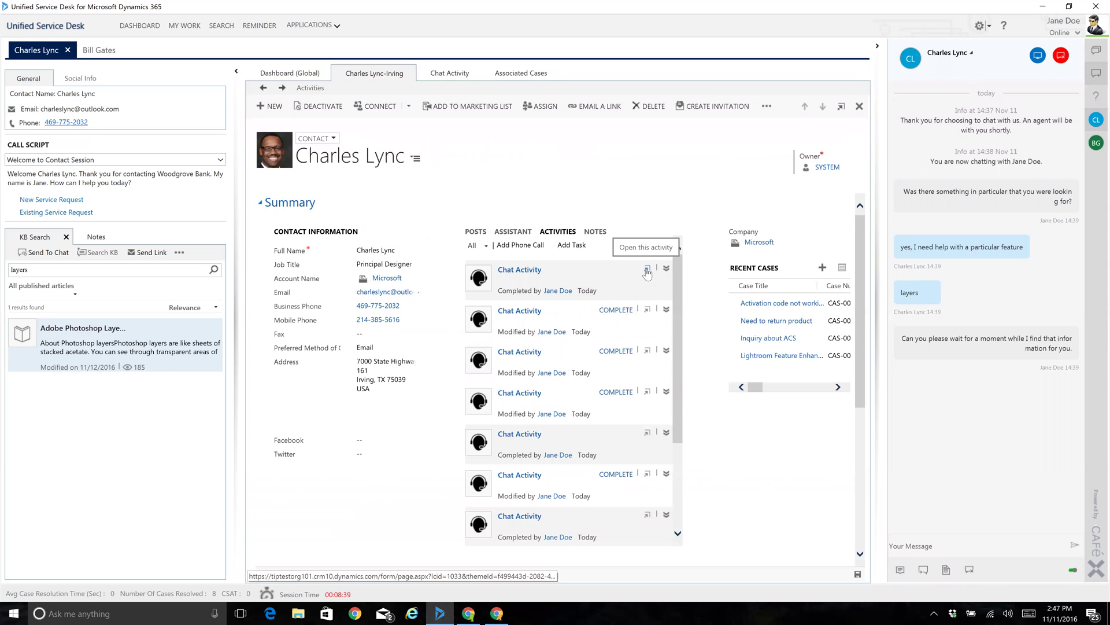
left_click(647, 272)
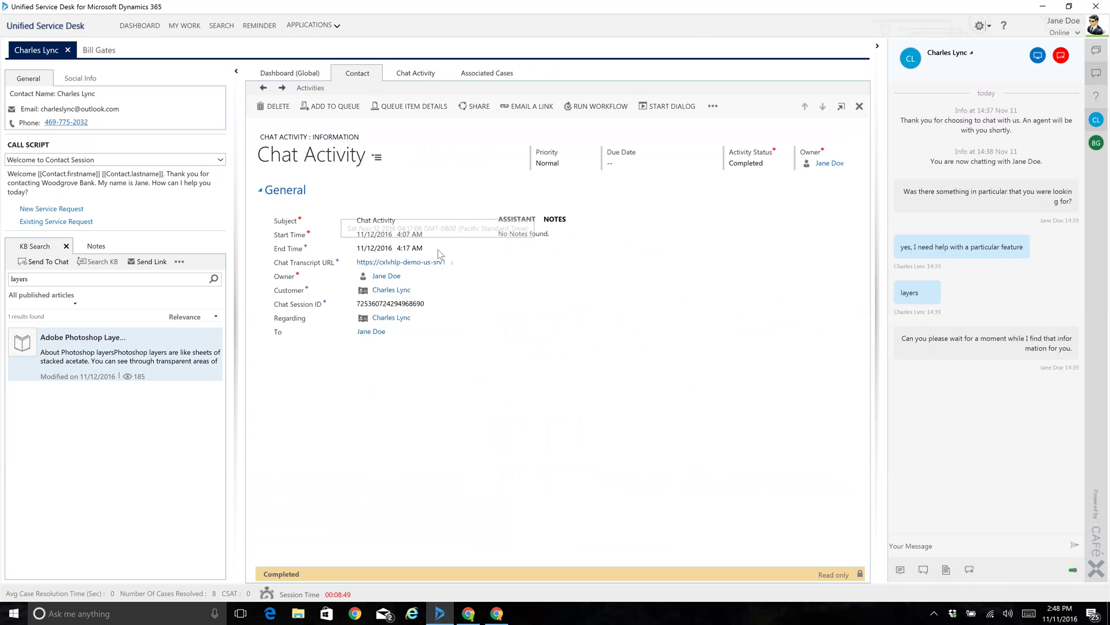
Step: Open the activity's Chat Transcript URL, review the transcript from start to end, and close the first customer's session
left_click(411, 263)
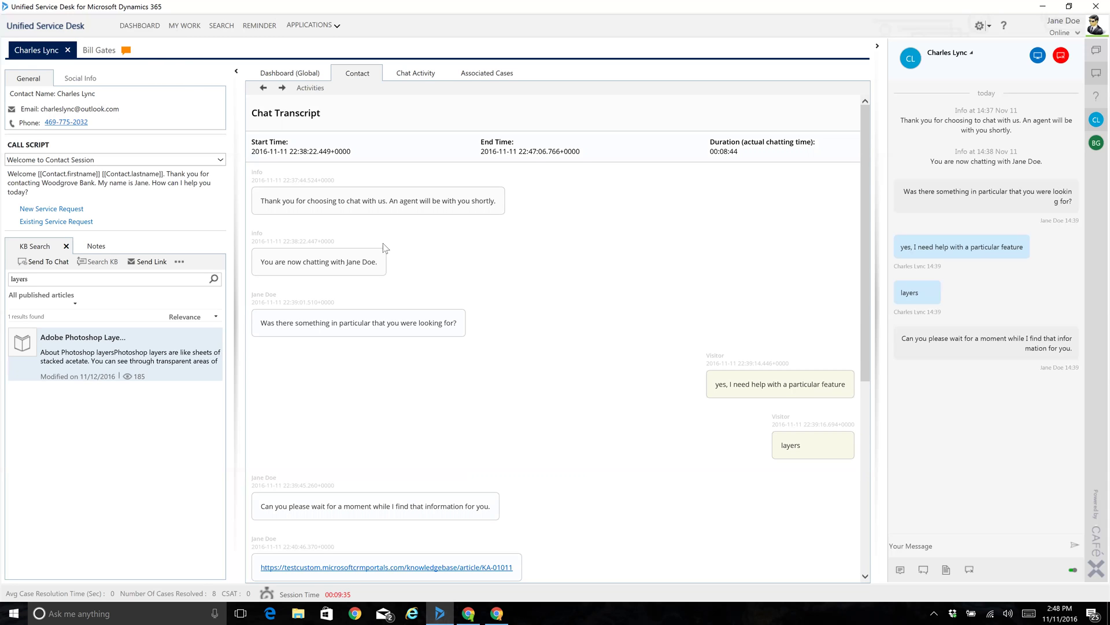
scroll(500, 383, "down", 6)
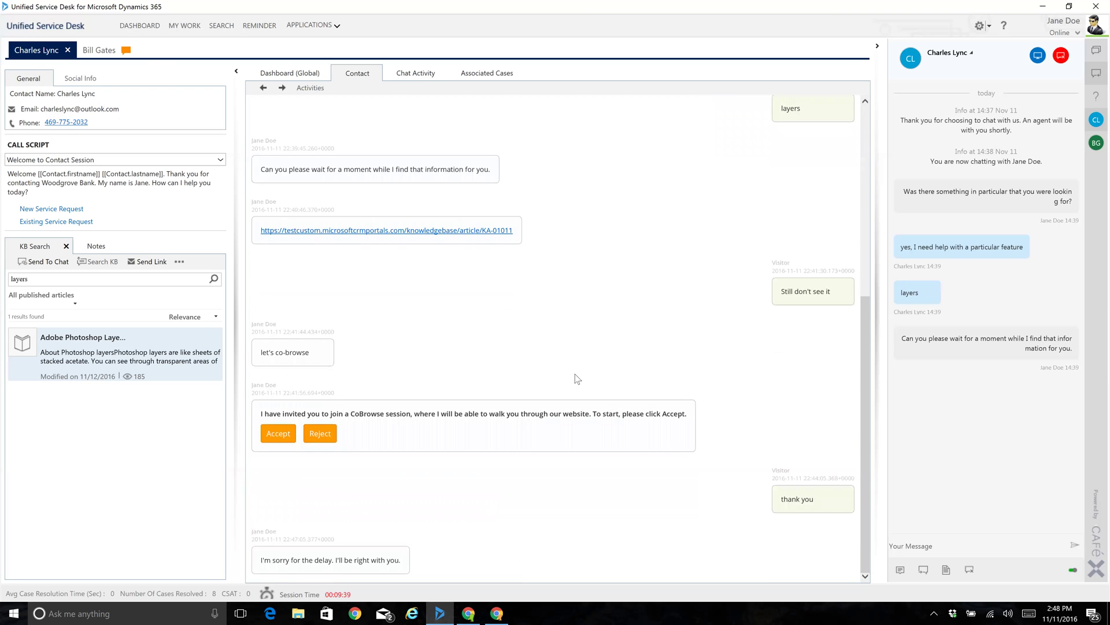
scroll(576, 378, "up", 5)
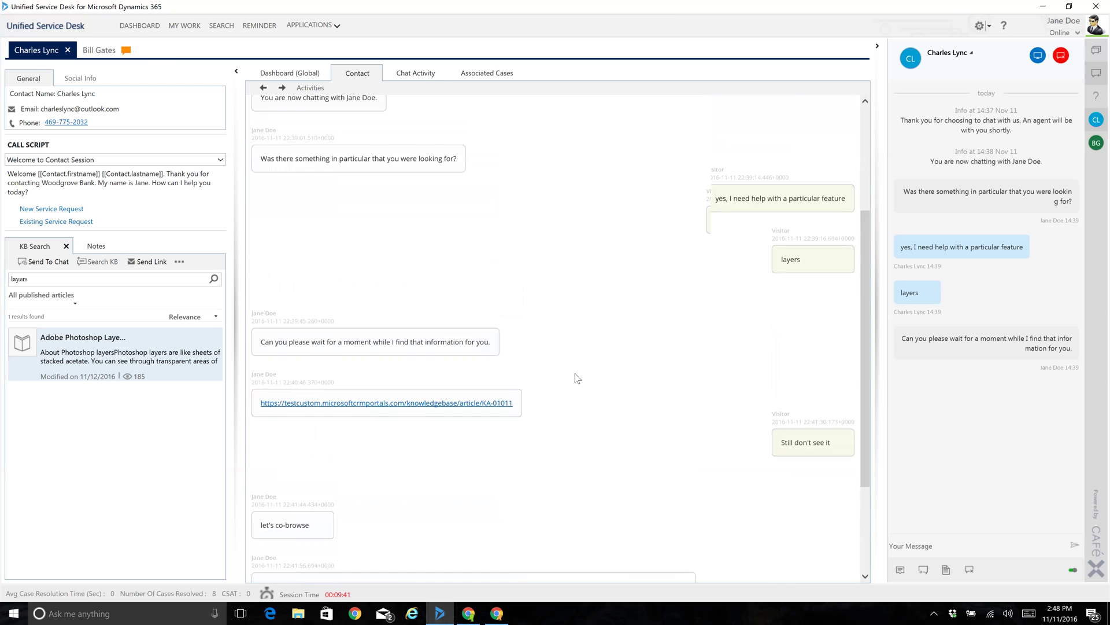
scroll(577, 378, "up", 1)
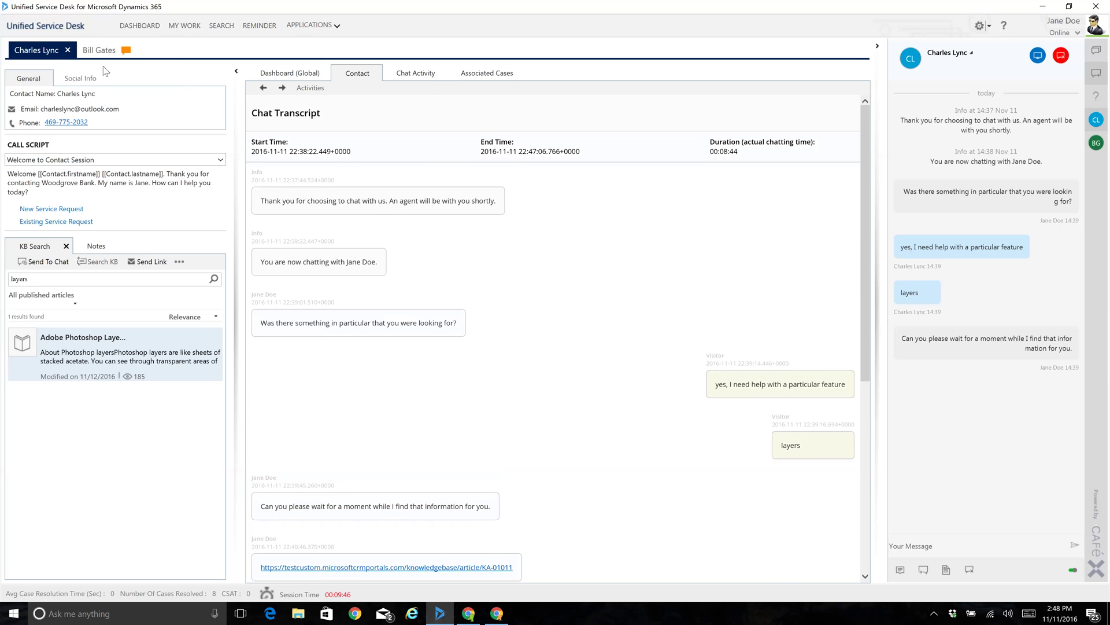
left_click(67, 53)
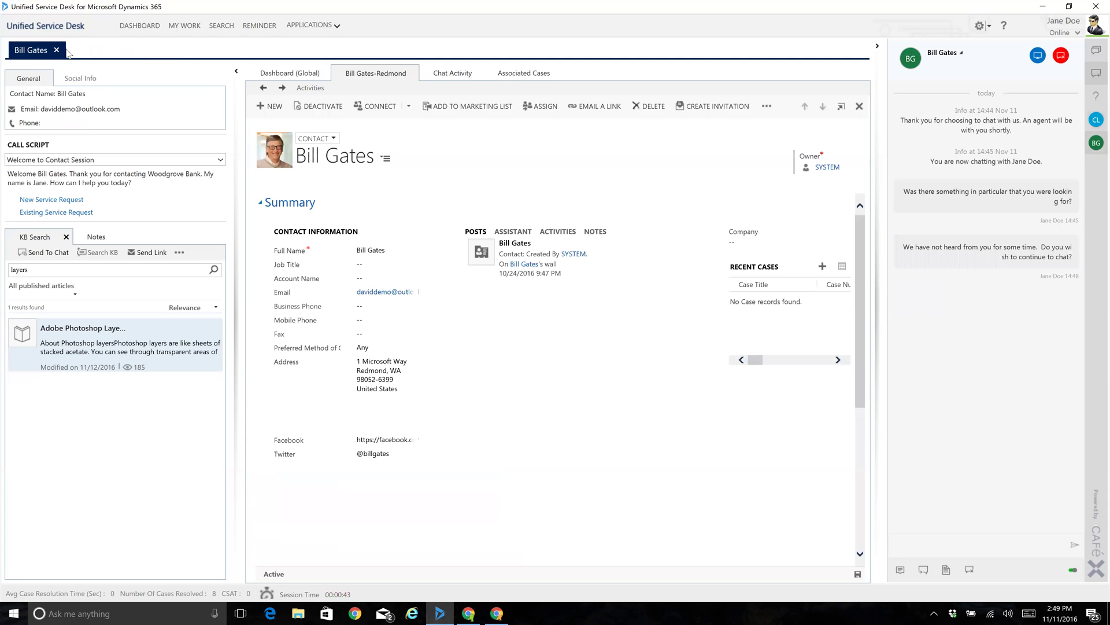